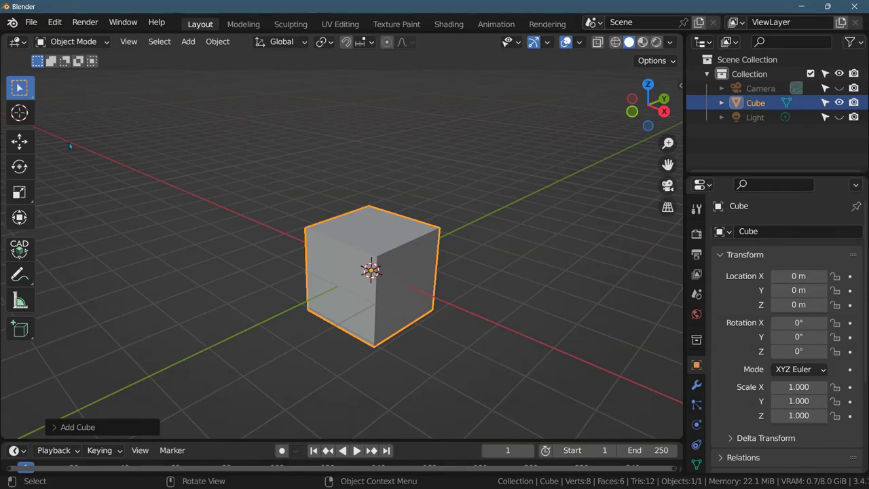
Step: Select the Cube object and orbit the view to face its front
click(95, 42)
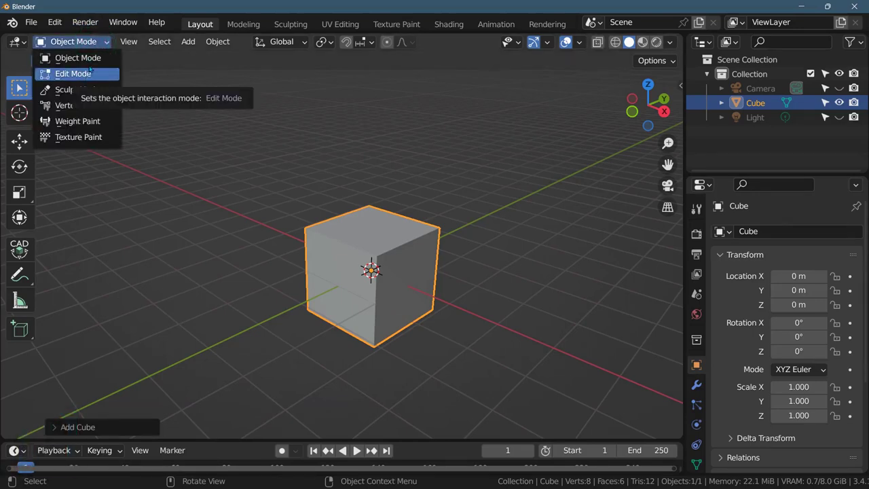
click(237, 125)
click(379, 247)
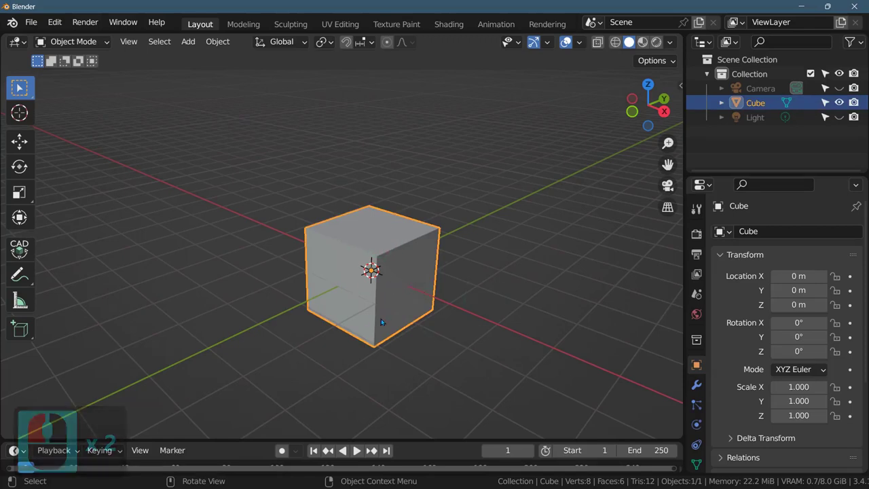
click(742, 106)
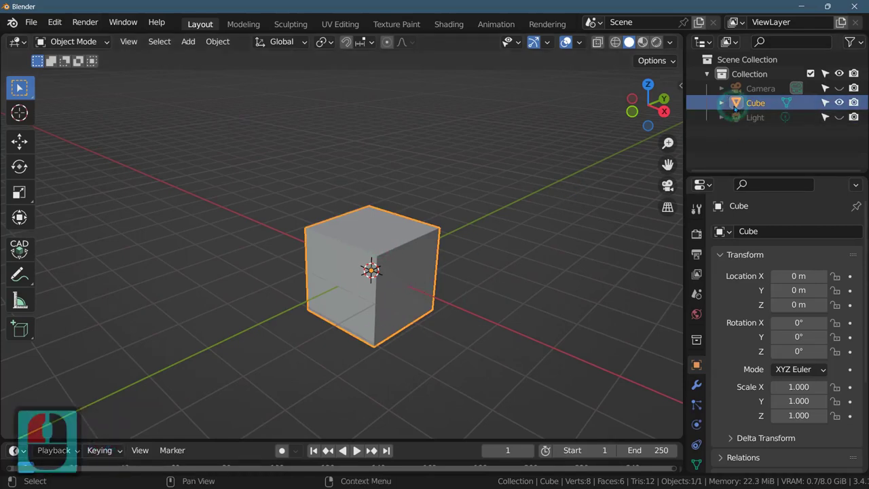
click(741, 106)
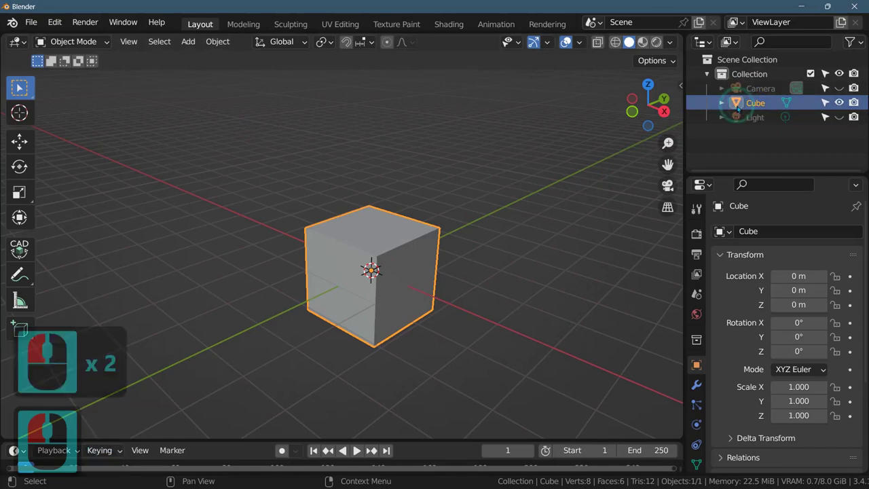
click(429, 232)
click(462, 274)
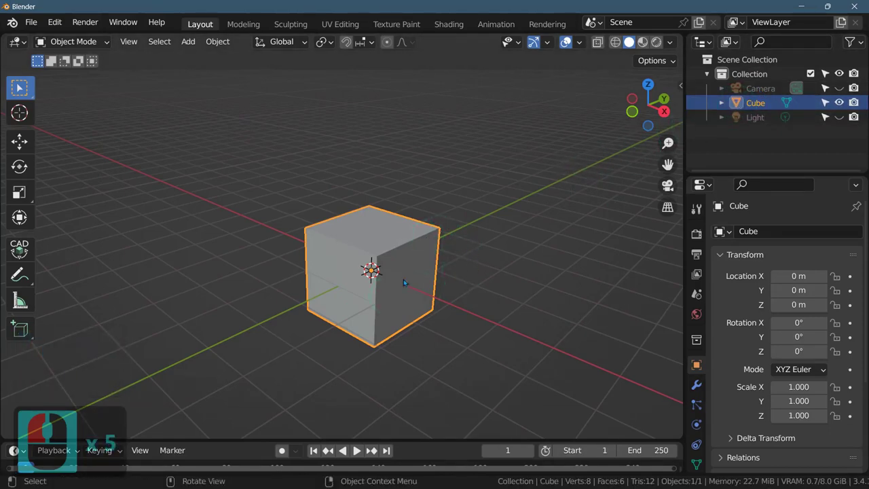
middle_drag(403, 281, 463, 252)
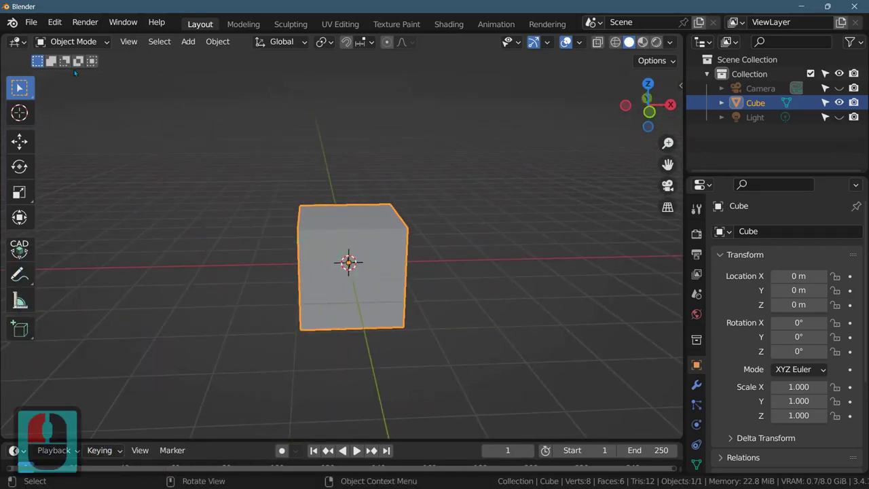
Step: Switch the cube into Edit Mode, then orbit diagonally and zoom in
click(72, 42)
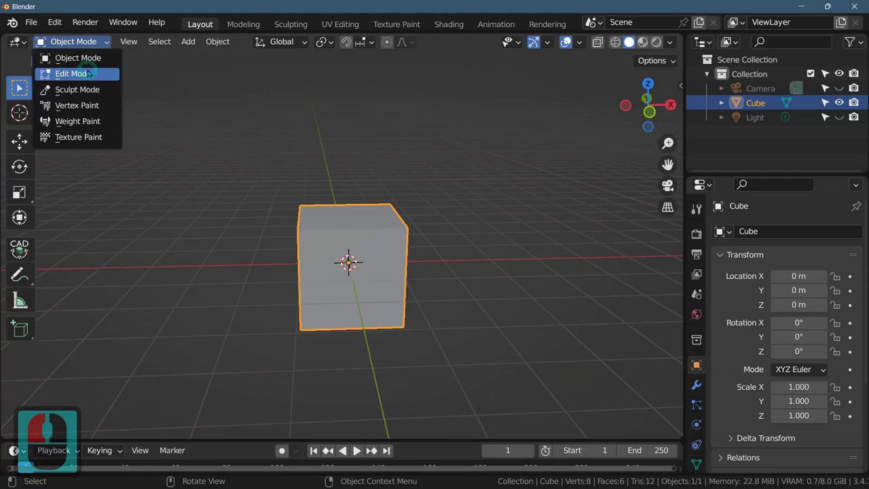
click(88, 73)
key(Tab)
key(Tab)
key(Tab)
key(Tab)
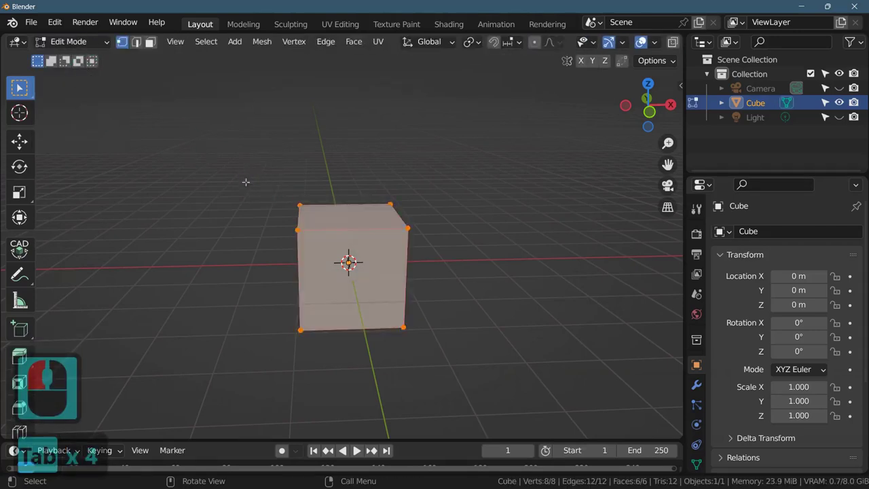
key(Tab)
key(Tab)
key(Tab)
key(Tab)
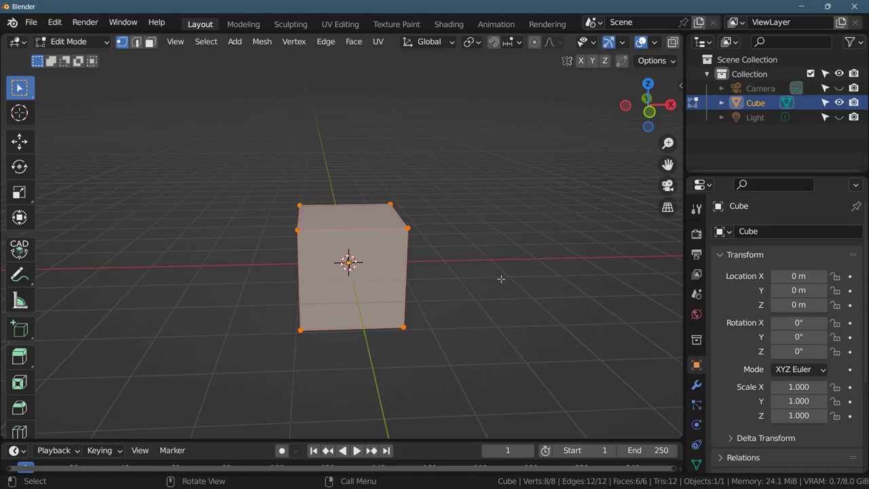
middle_drag(501, 278, 447, 251)
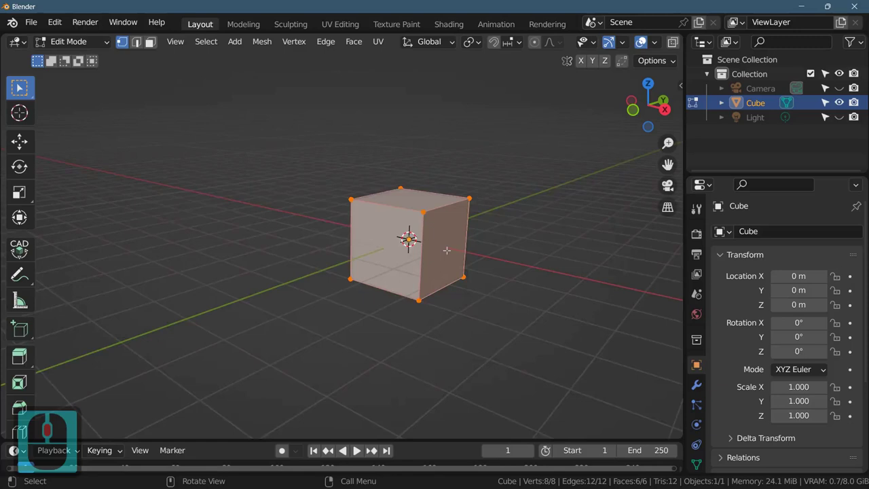
scroll(446, 251, up, 5)
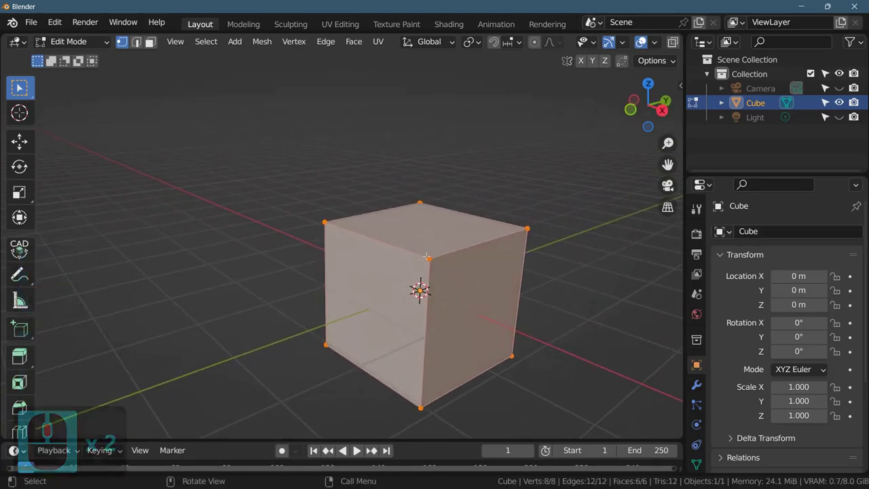
click(528, 230)
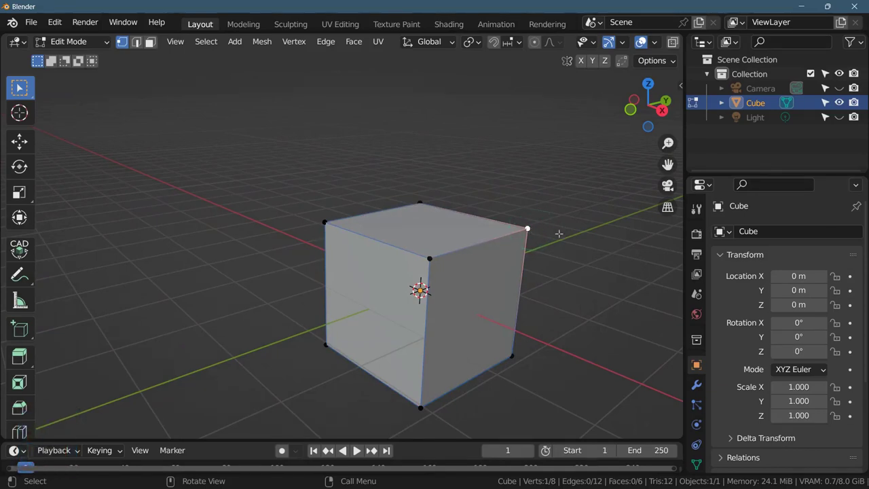
key(g)
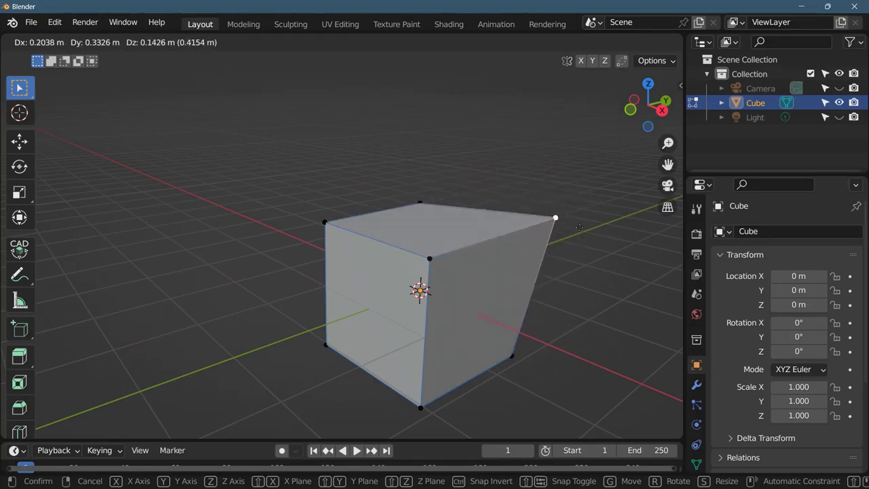
click(573, 212)
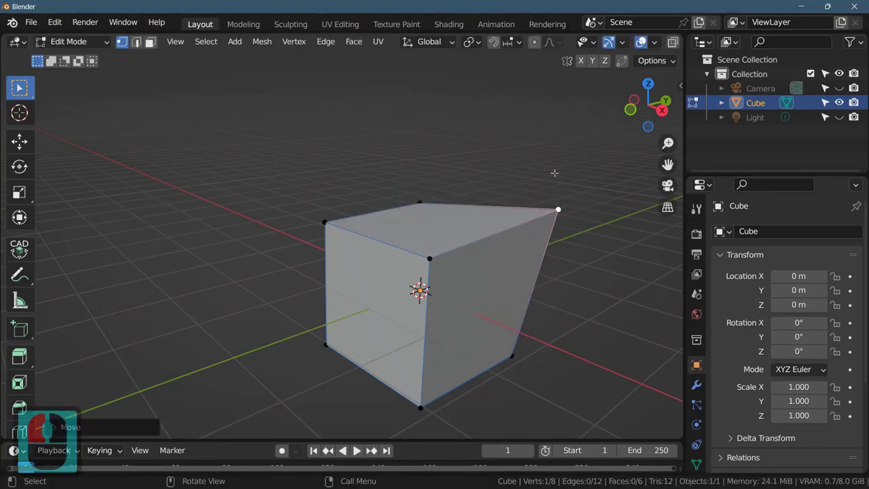
key(ctrl+z)
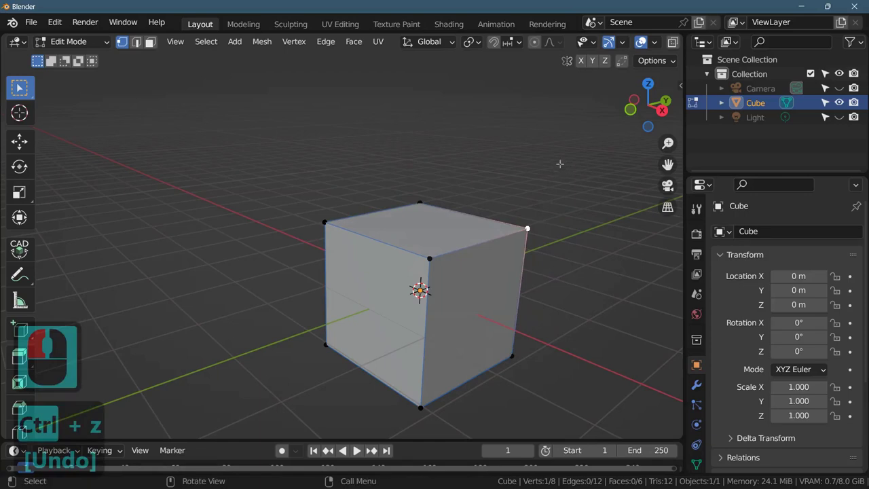
Step: From a side view, move the top corner vertex exactly 1 m along Y
click(661, 110)
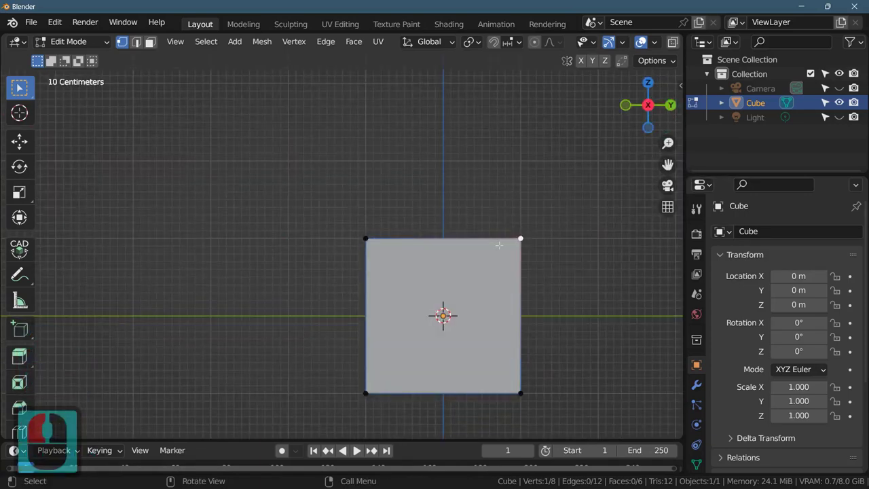
key(g)
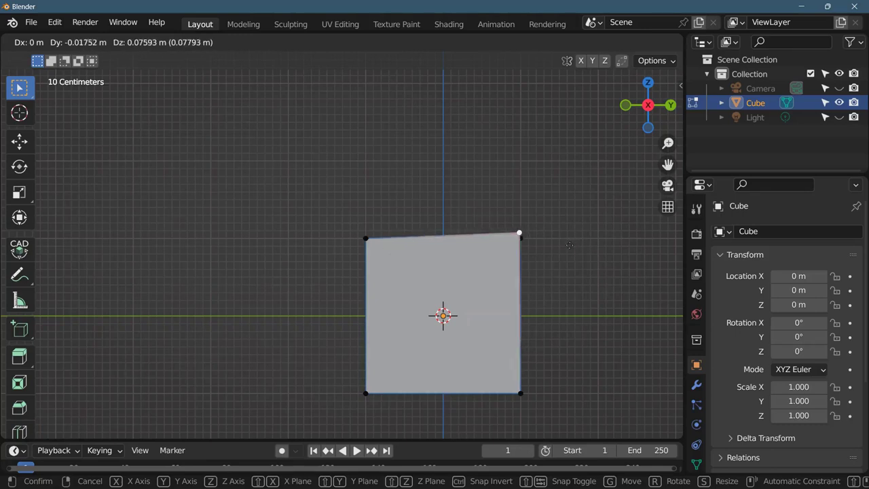
key(y)
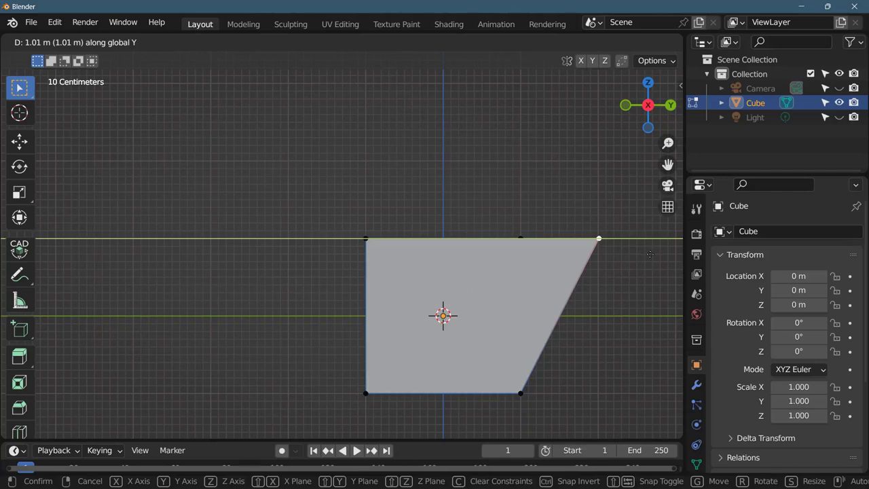
key(ctrl)
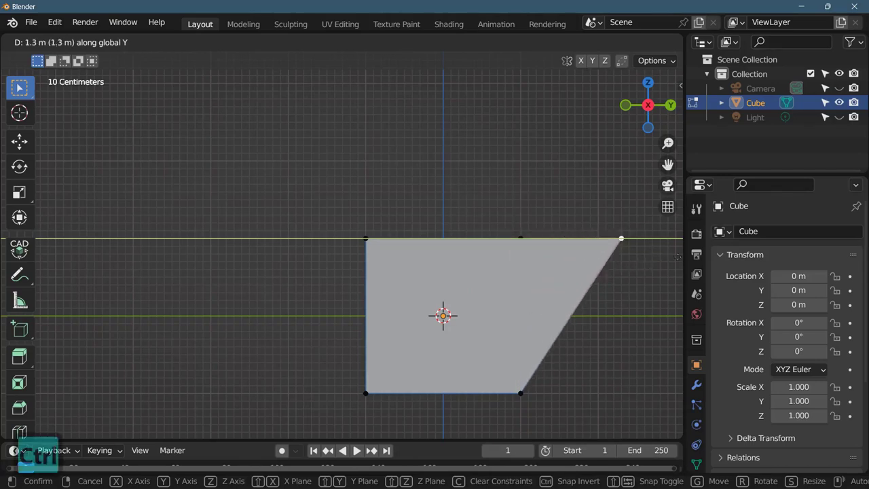
click(646, 258)
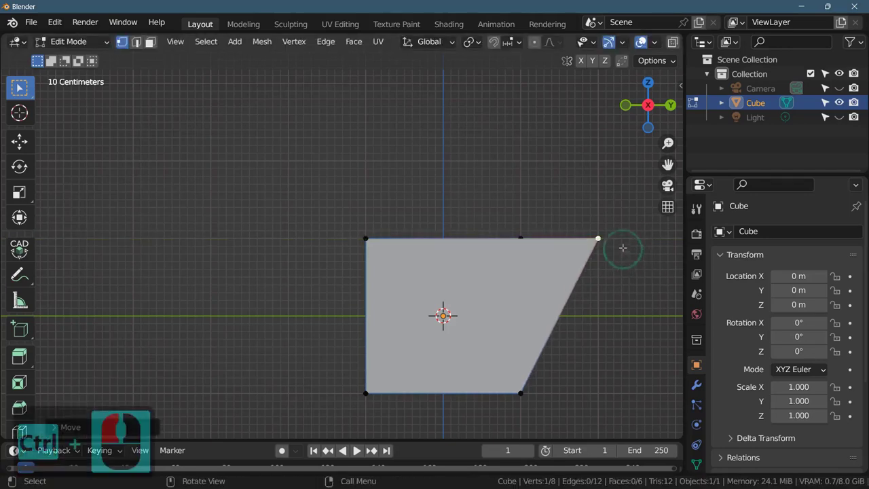
middle_drag(622, 246, 404, 313)
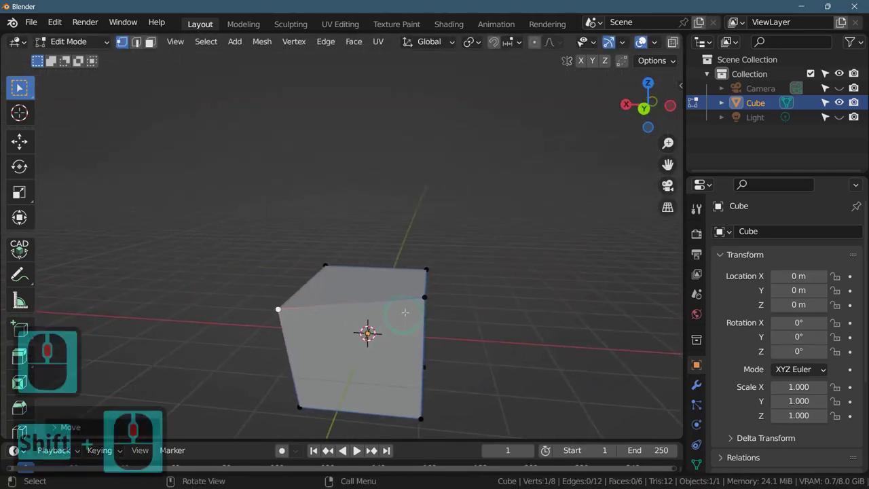
Step: Select the opposite top corner vertex and move it 1 m along Y
click(420, 295)
middle_drag(475, 300, 626, 196)
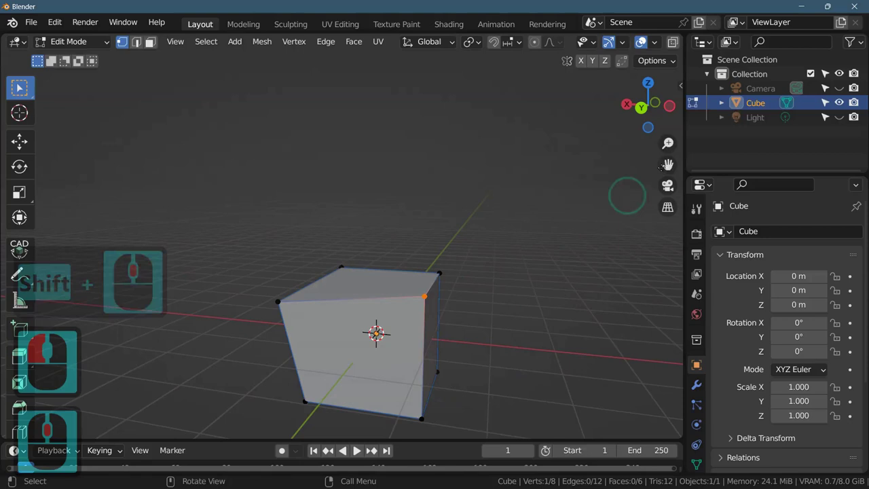
click(669, 106)
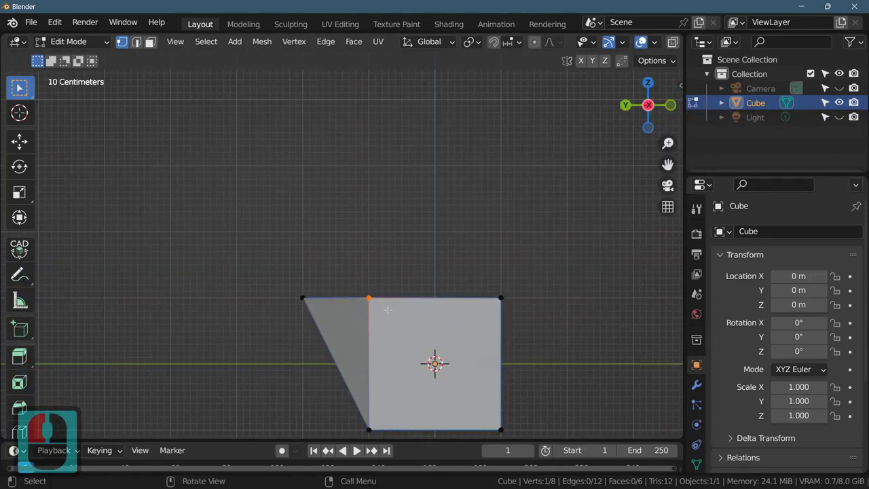
key(g)
key(y)
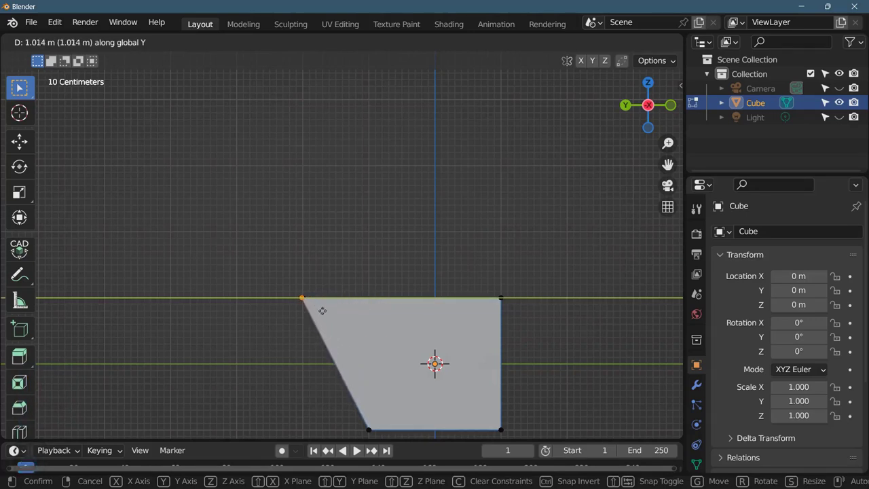
key(ctrl)
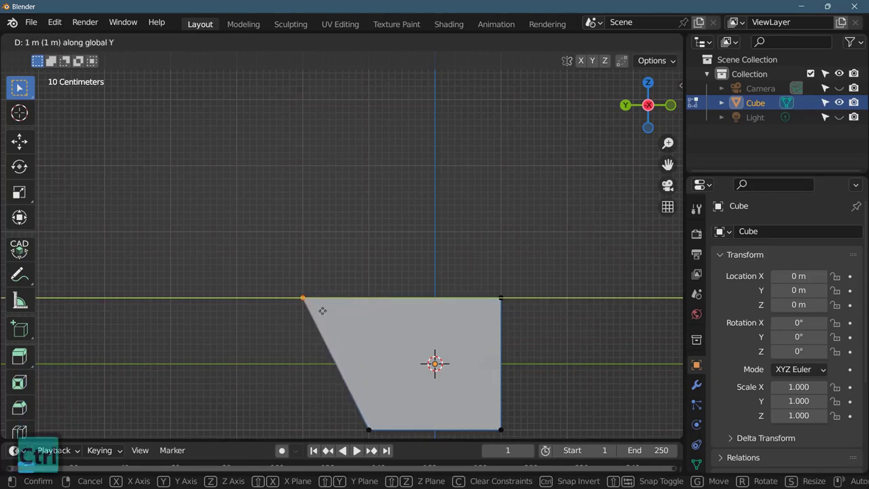
ctrl+click(323, 310)
Step: Zoom in and nudge that vertex twice along Y, nearer the top edge's corner
scroll(279, 306, up, 3)
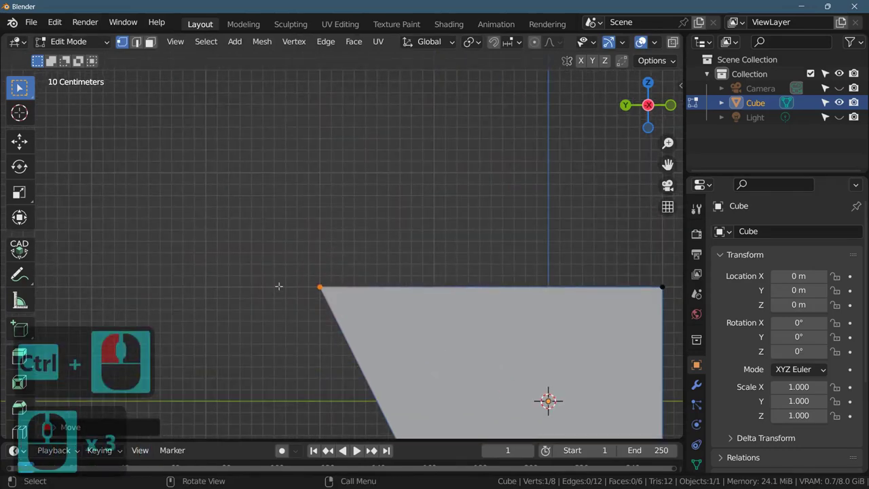
scroll(313, 287, up, 9)
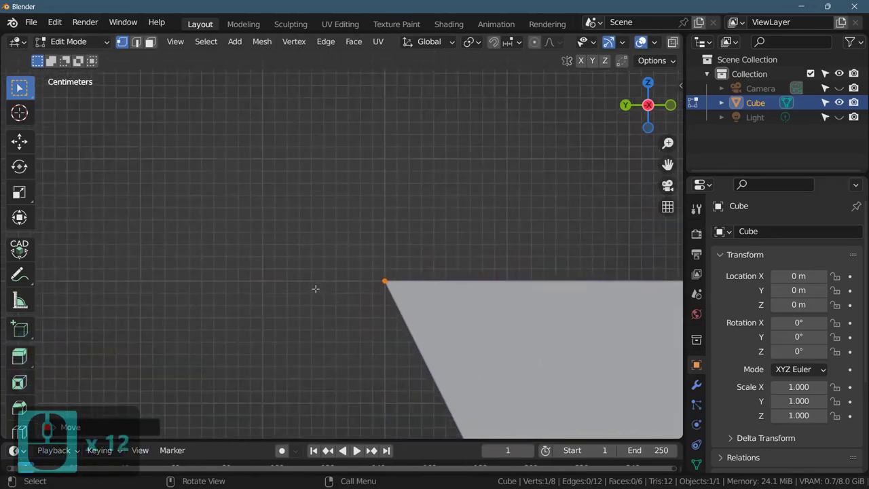
scroll(439, 280, up, 6)
key(g)
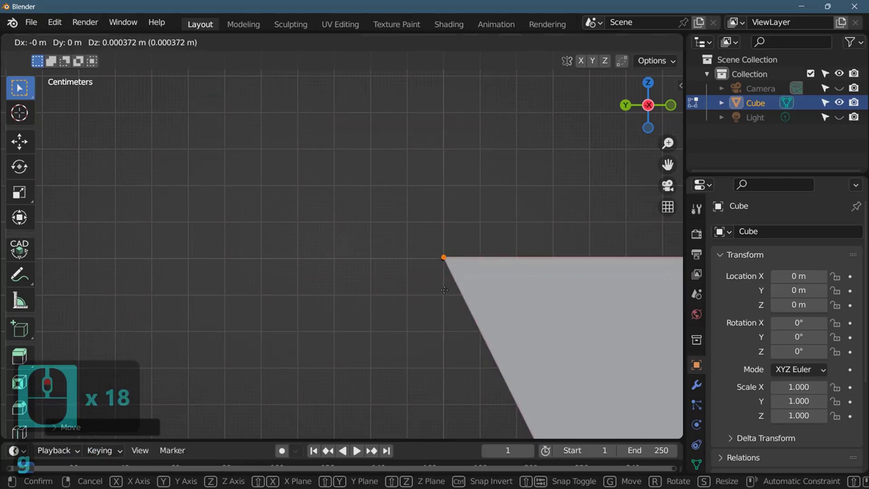
key(y)
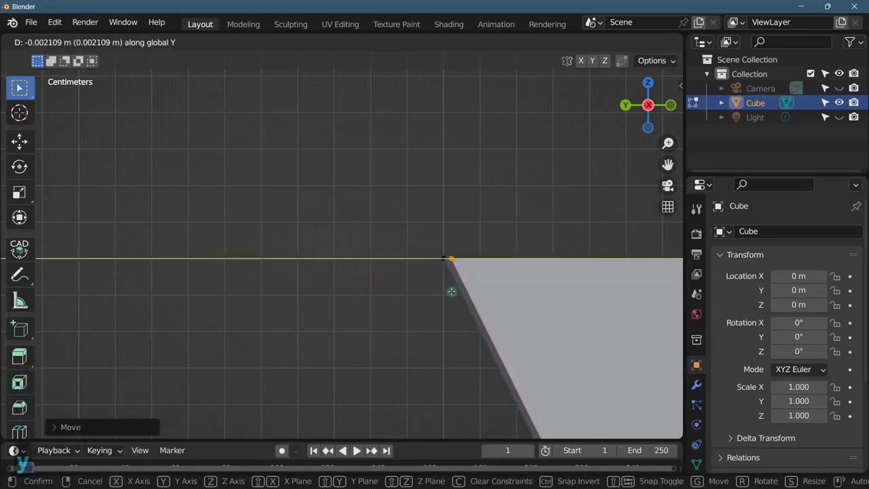
click(451, 290)
scroll(434, 265, up, 11)
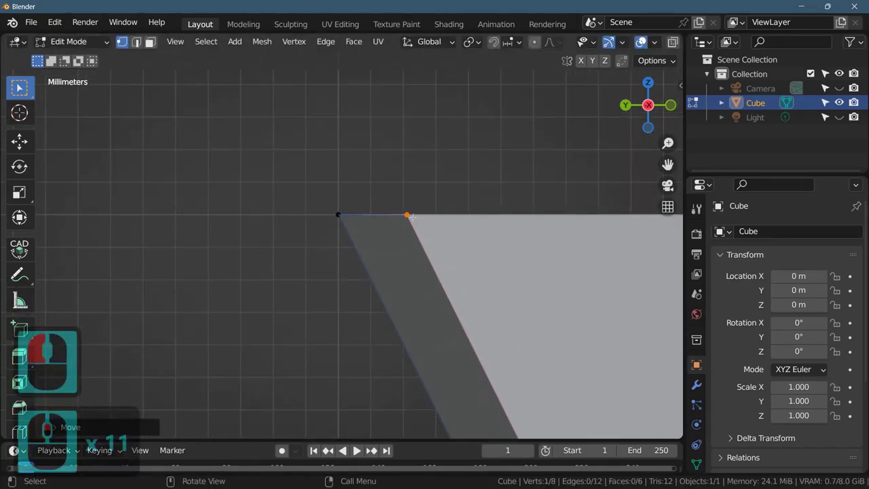
key(g)
key(y)
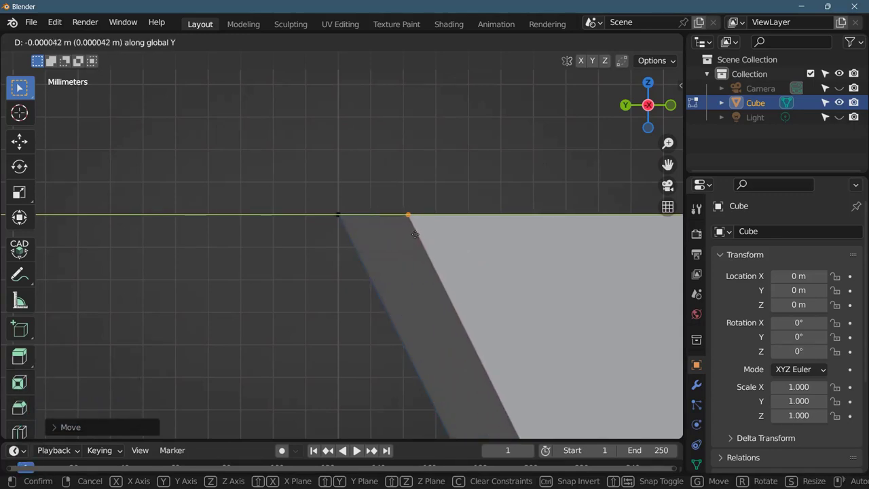
click(434, 227)
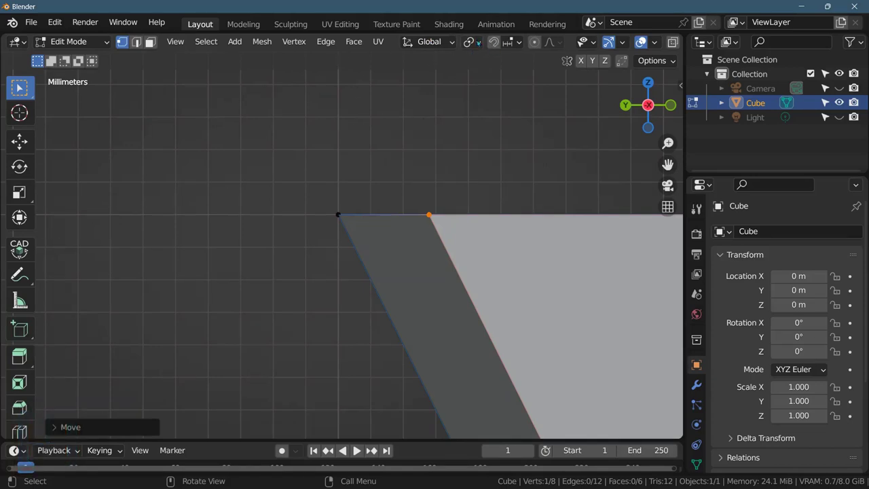
Step: Set the snapping target to Vertex instead of grid increments
click(520, 41)
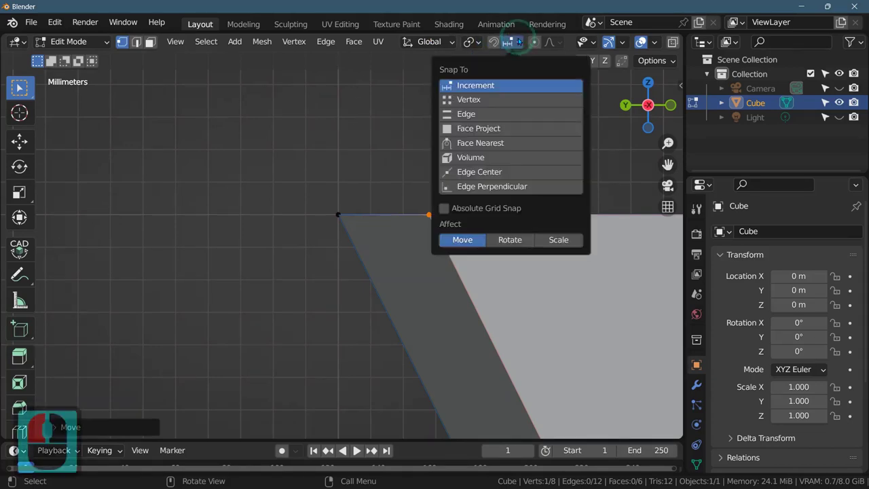
click(488, 101)
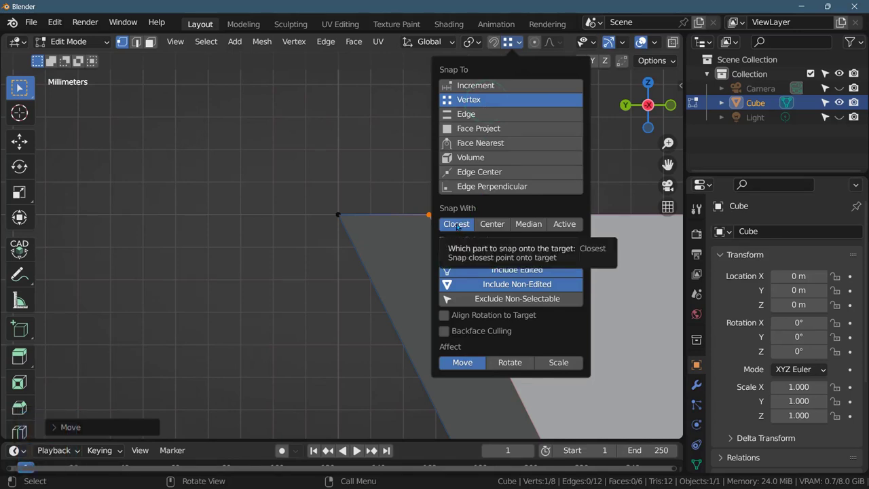
click(424, 206)
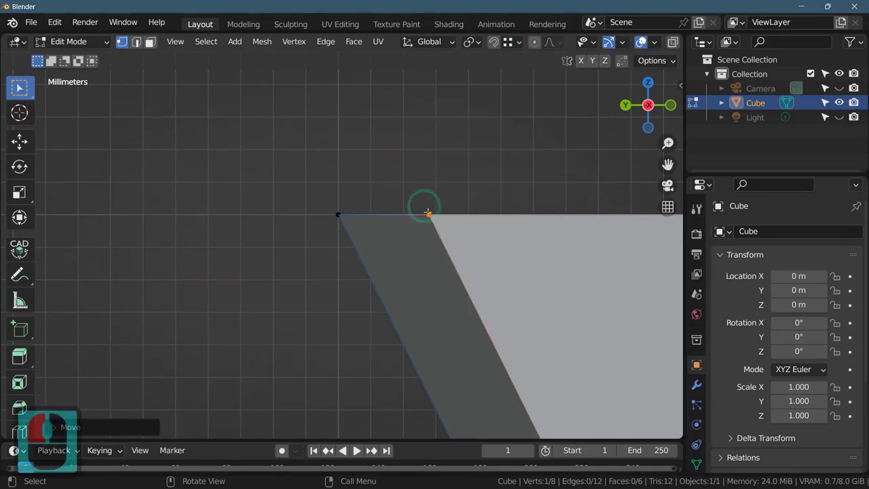
Step: Drag the stray vertex onto the neighbouring corner, zoom out, and start an X-axis move
click(429, 216)
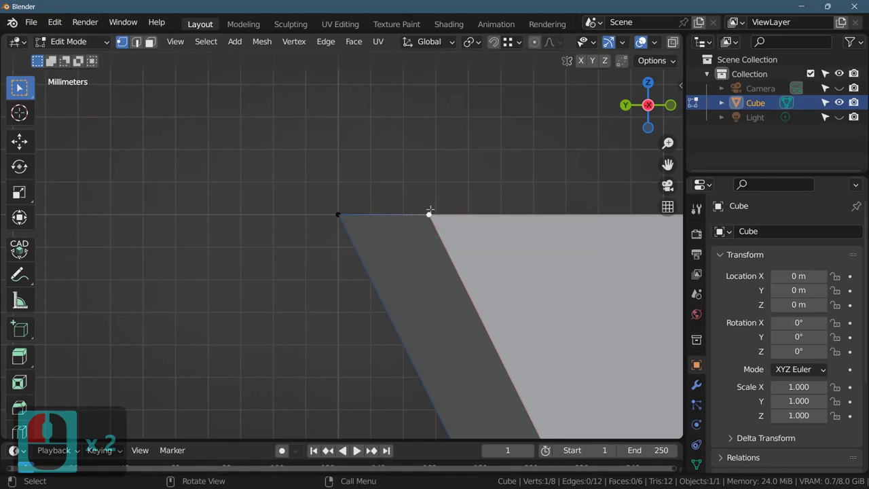
drag(430, 211, 340, 214)
middle_drag(345, 197, 494, 216)
scroll(391, 178, down, 11)
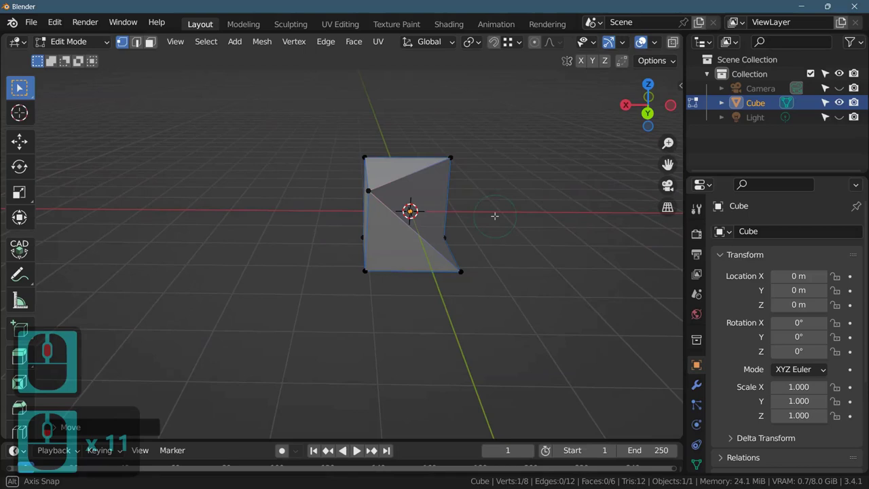
scroll(493, 213, up, 5)
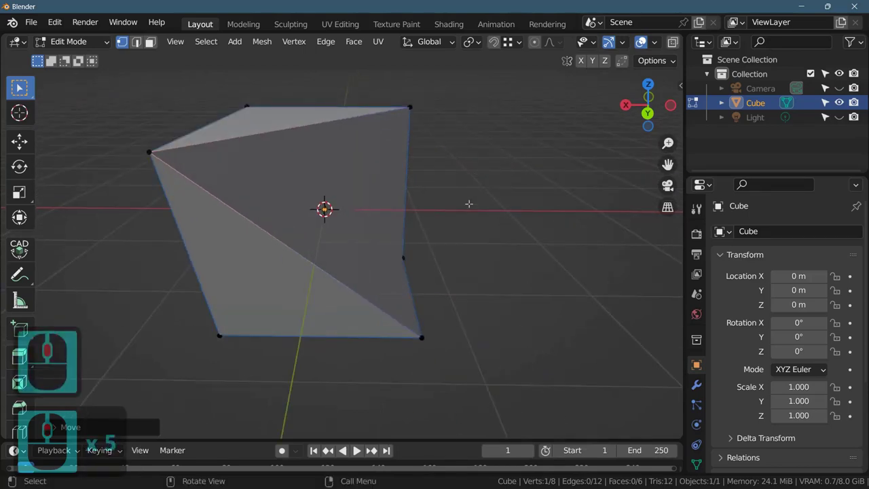
scroll(496, 177, down, 2)
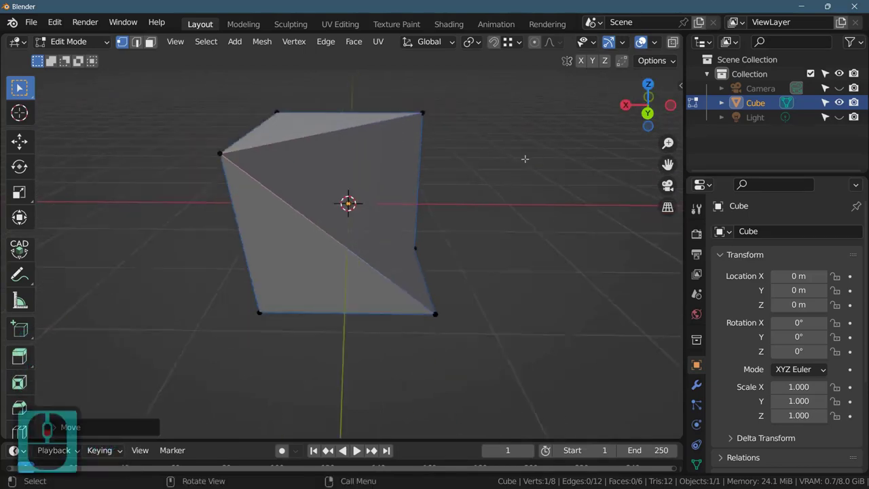
key(g)
key(x)
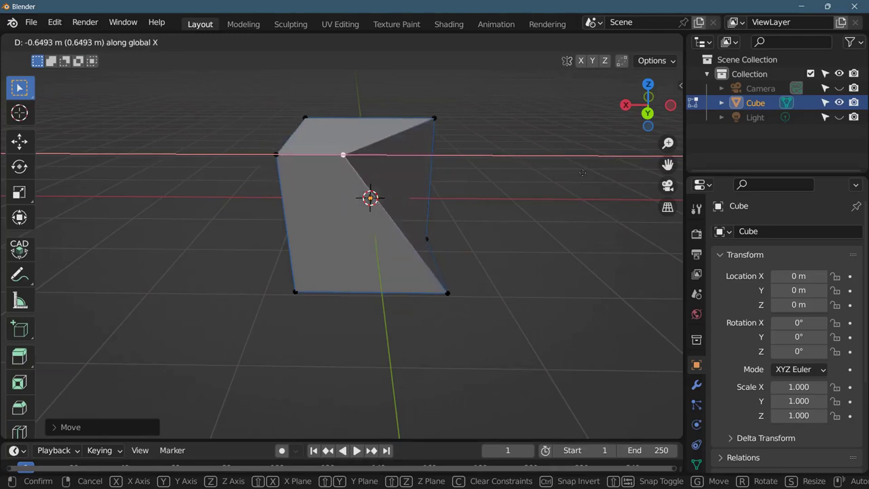
Step: Abandon the failed numeric move and undo twice to restore the clean cube
text(1)
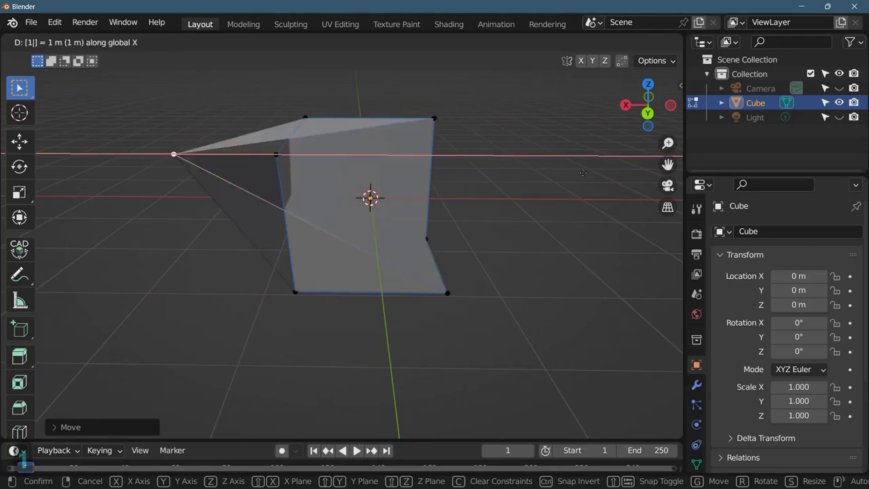
text(-)
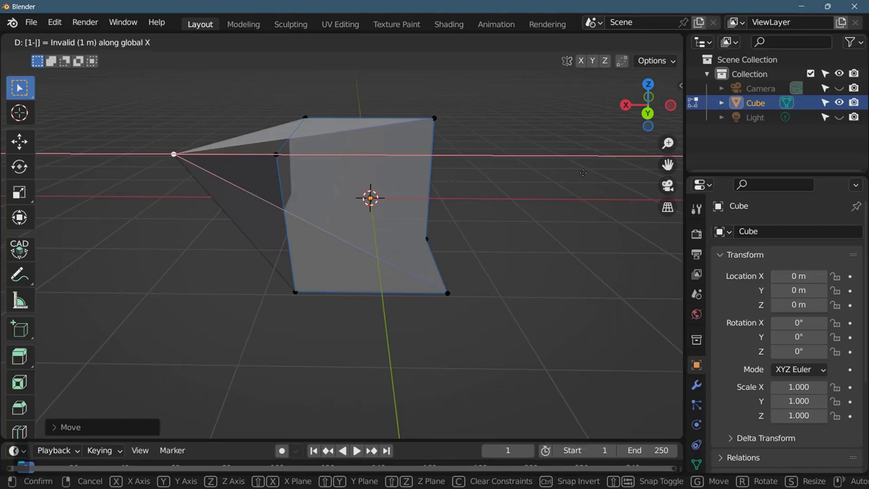
key(BackSpace)
key(BackSpace)
text(gx)
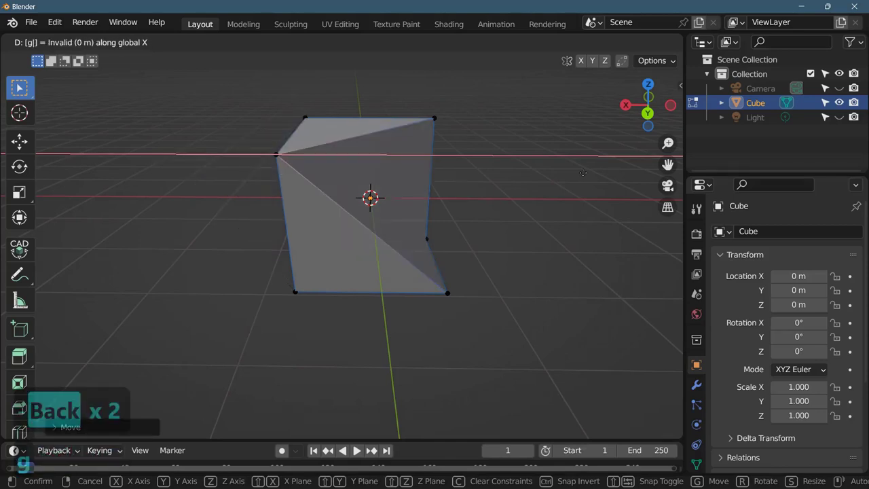
text(-1)
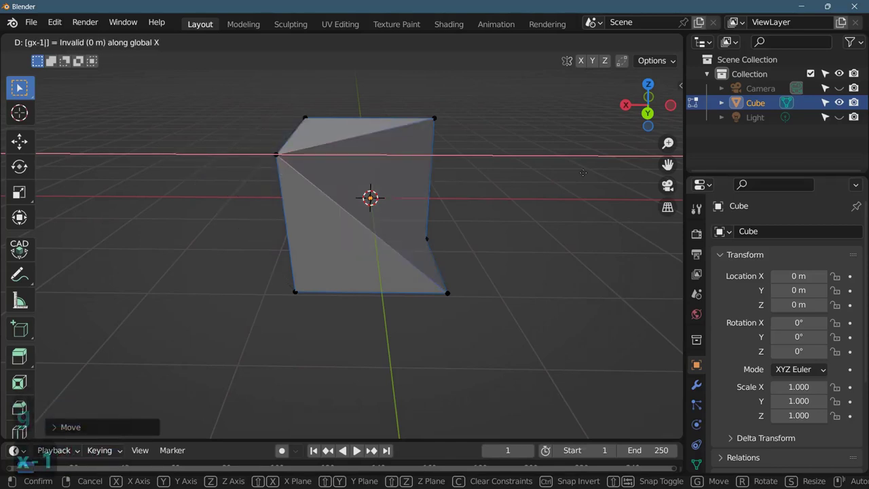
key(Return)
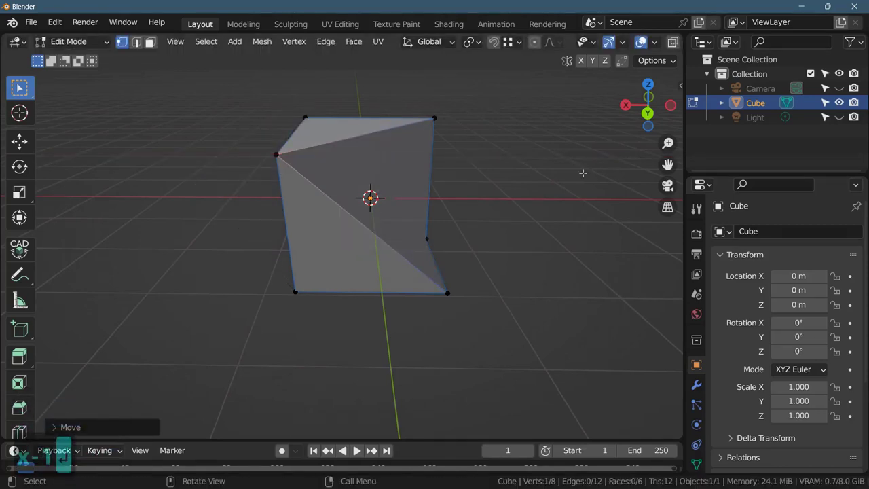
key(ctrl+z)
ctrl+middle_click(439, 190)
key(ctrl+z)
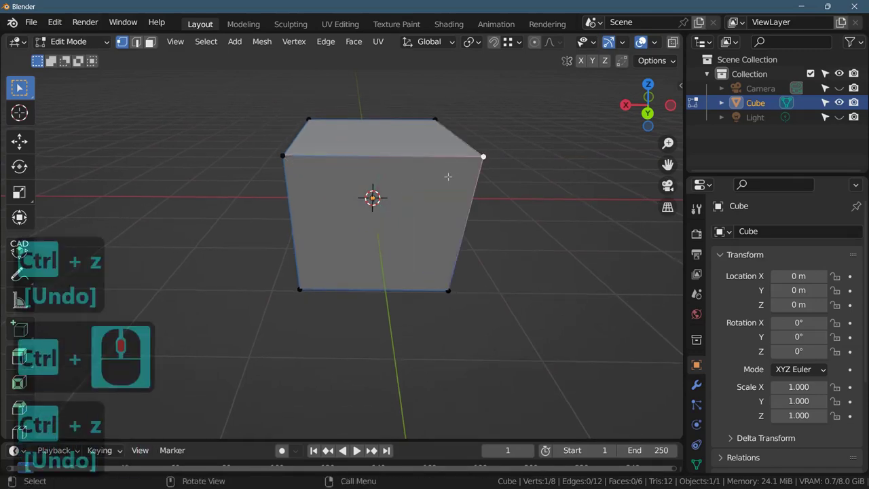
middle_drag(507, 167, 471, 157)
middle_click(456, 145)
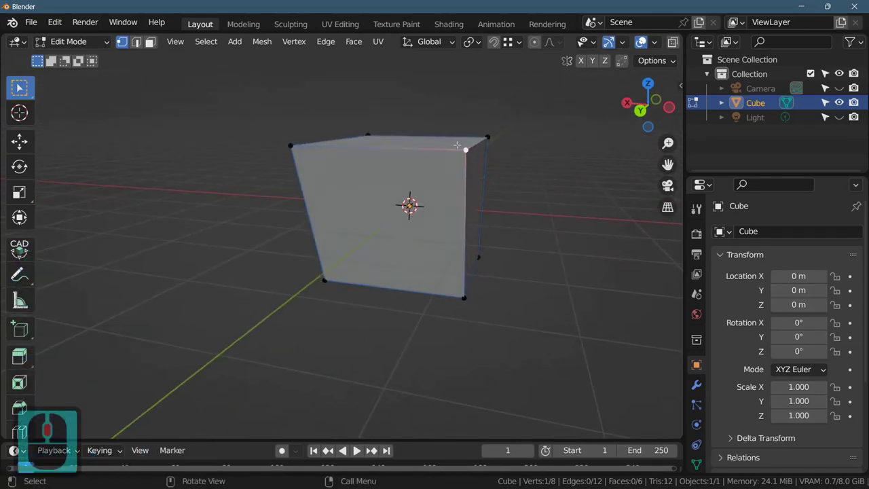
Step: Move the top corner vertex 1 m along X with G X 1
key(g)
text(x)
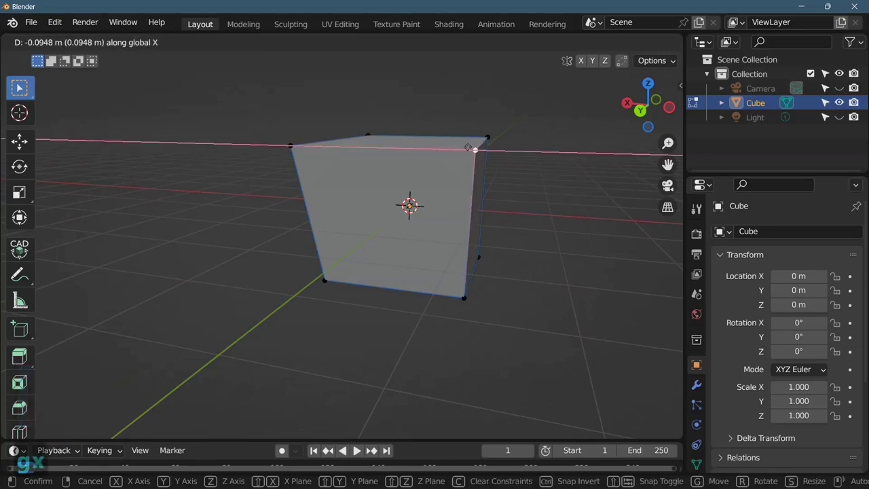
text(1)
key(Return)
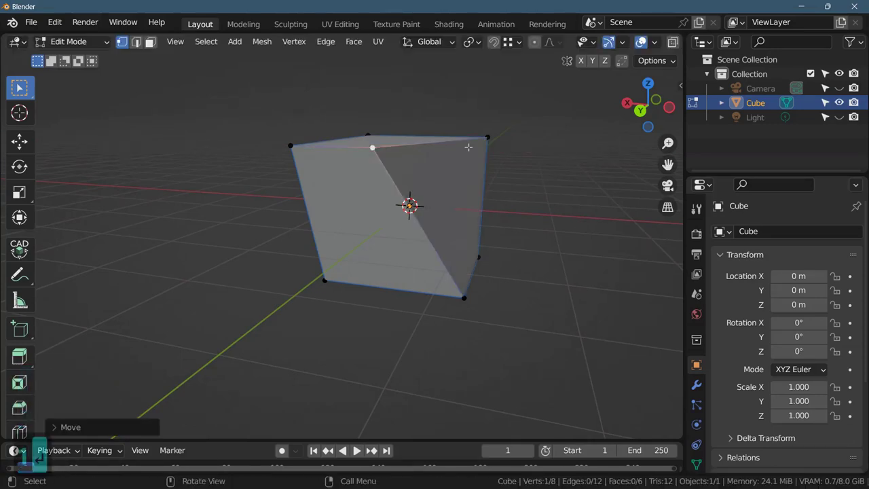
middle_drag(384, 208, 424, 244)
Step: Undo the 1 m X shift, add the upper-left corner vertex, and cancel a trial Y move
key(ctrl+z)
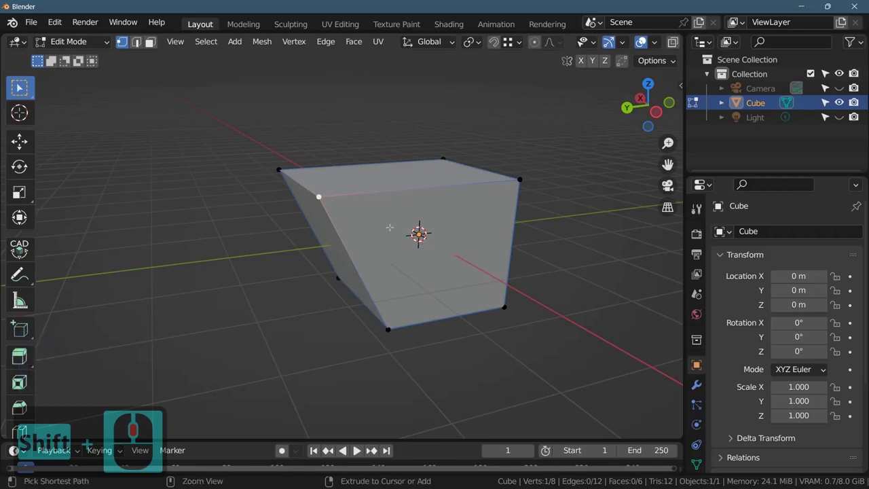
shift+drag(238, 145, 336, 180)
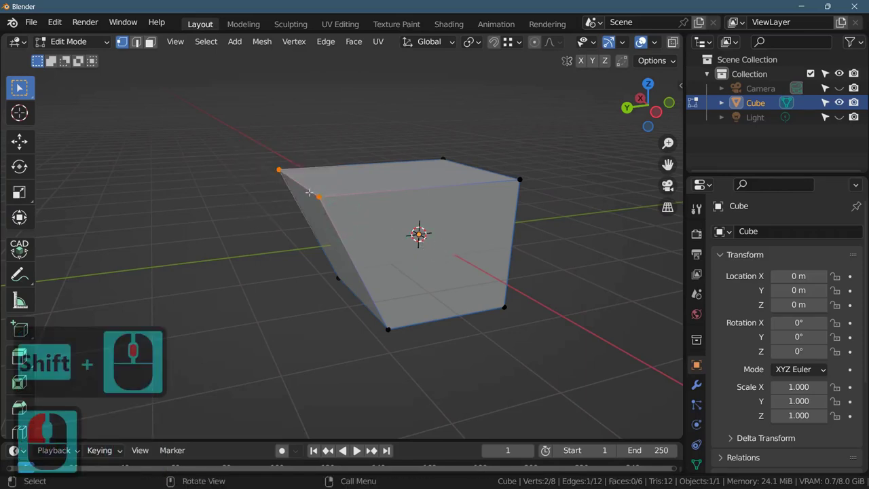
key(g)
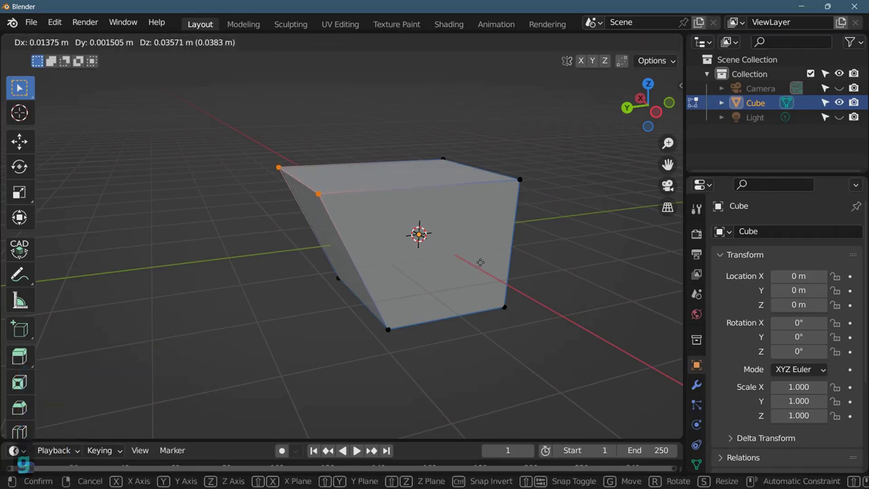
key(y)
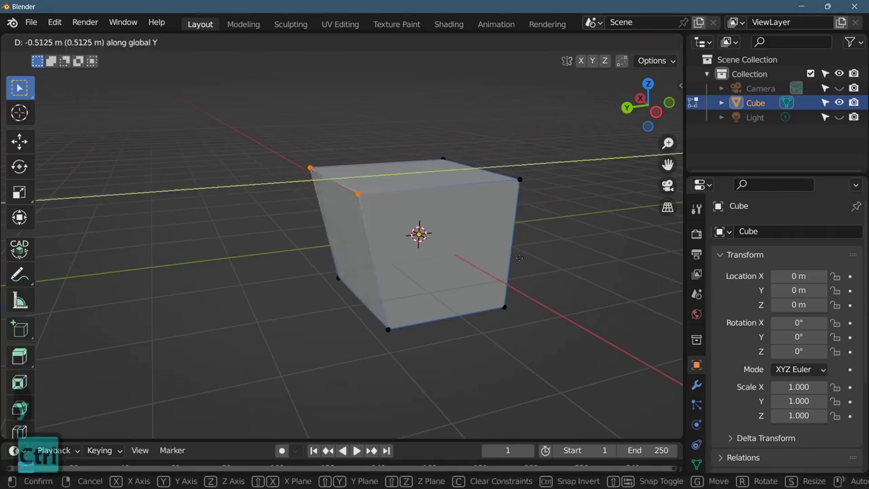
key(ctrl)
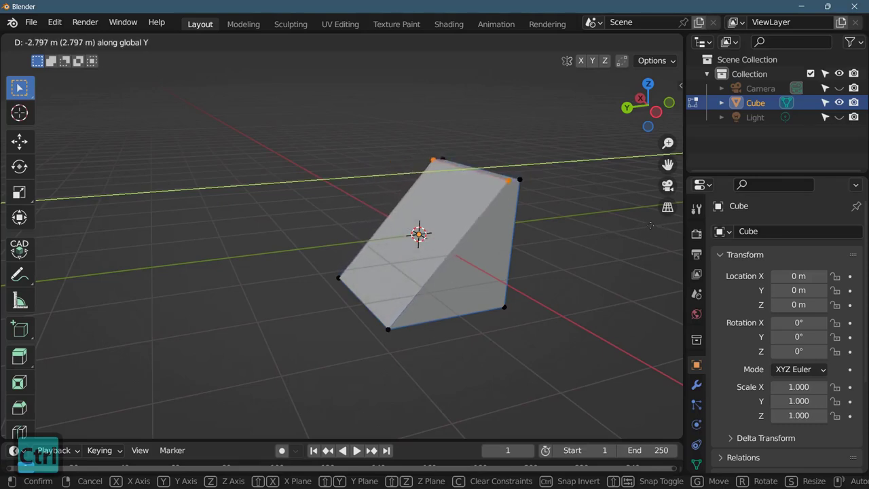
key(Escape)
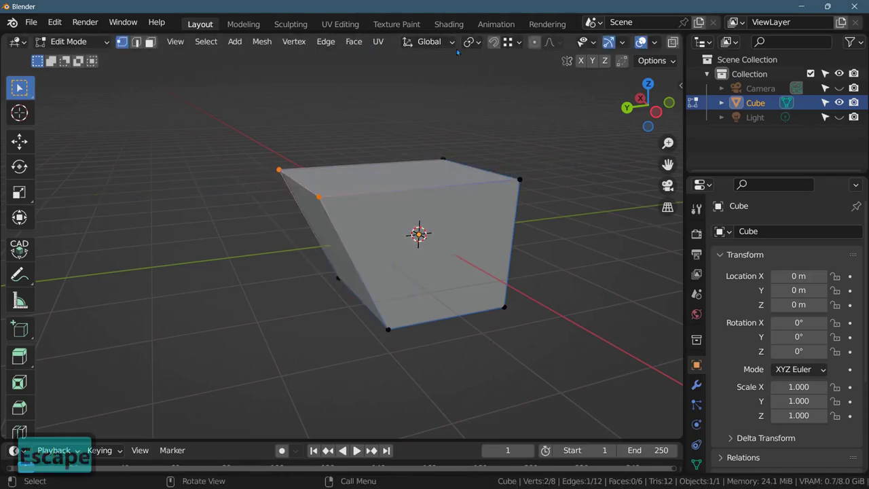
Step: Switch snapping back to grid increments
click(519, 46)
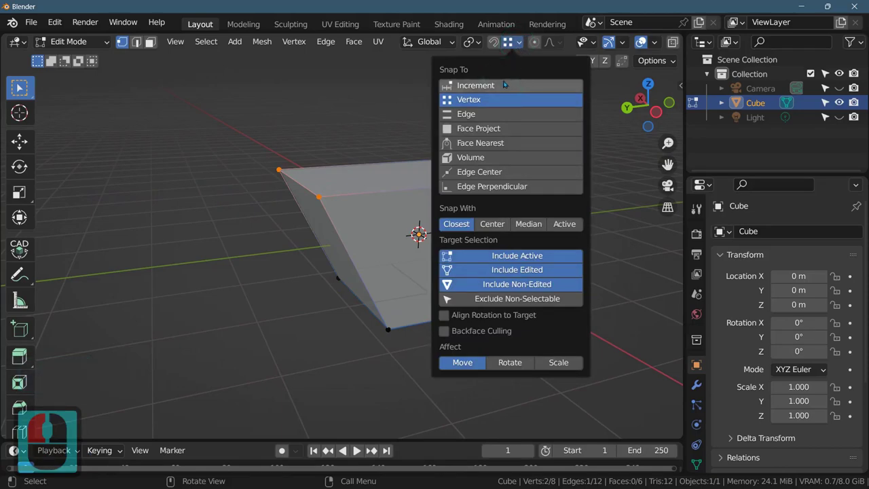
click(501, 86)
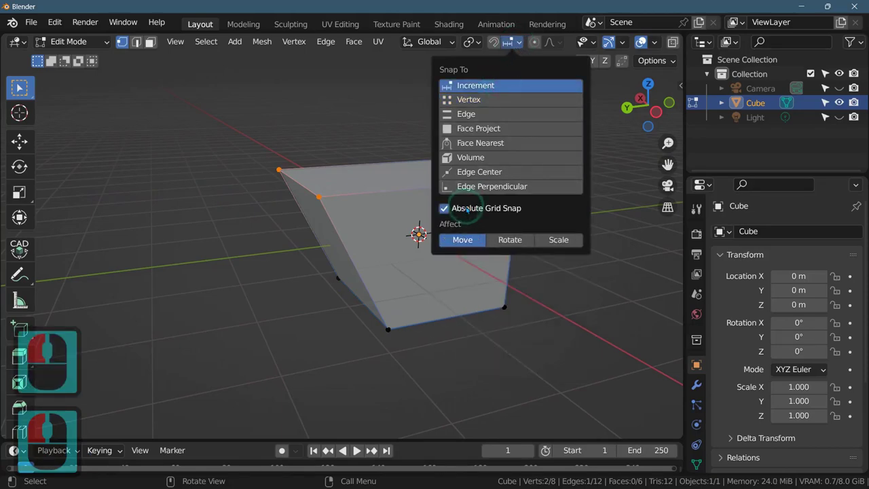
middle_drag(382, 137, 251, 138)
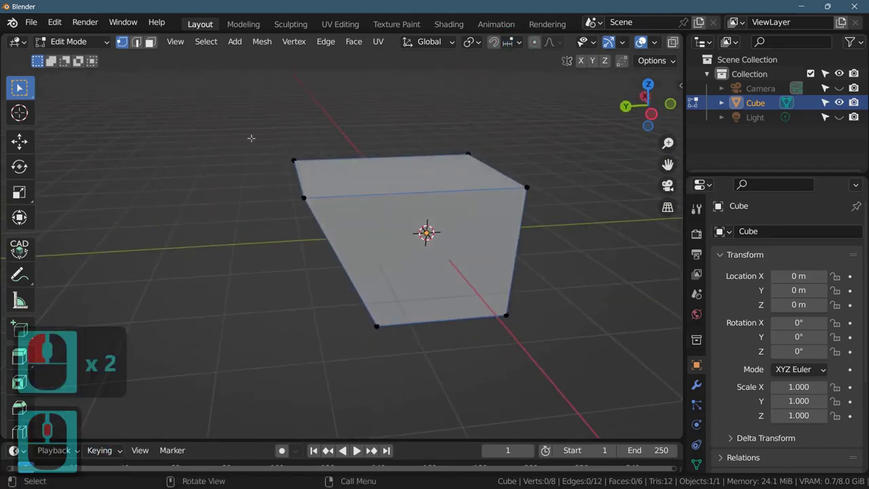
Step: Move the two left vertices about -0.9986 m along Y back to the cube corners
drag(251, 138, 332, 233)
drag(376, 182, 377, 182)
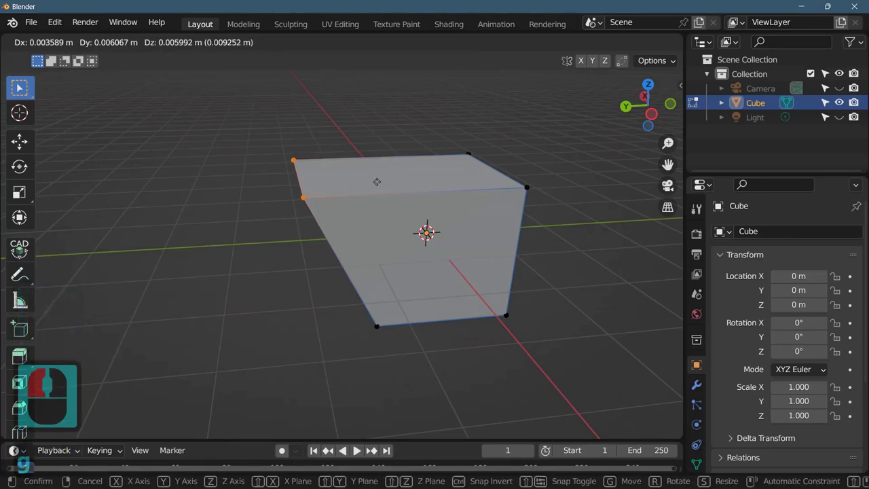
key(y)
key(ctrl)
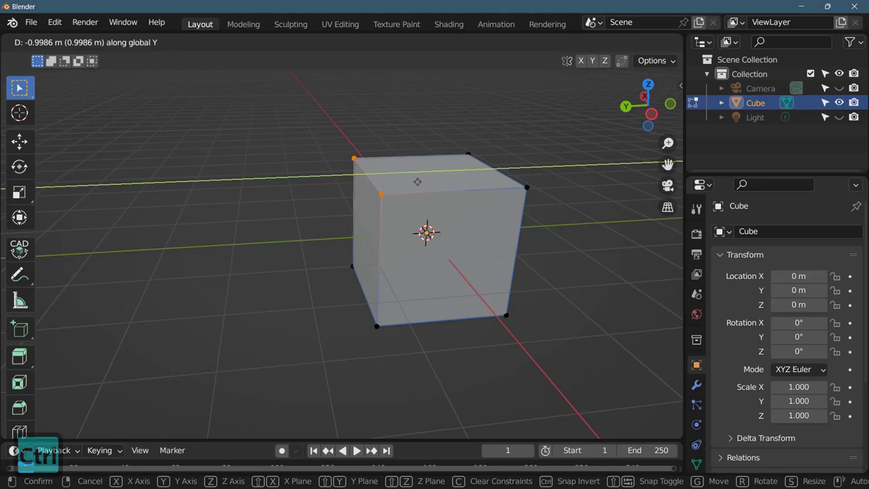
ctrl+click(335, 155)
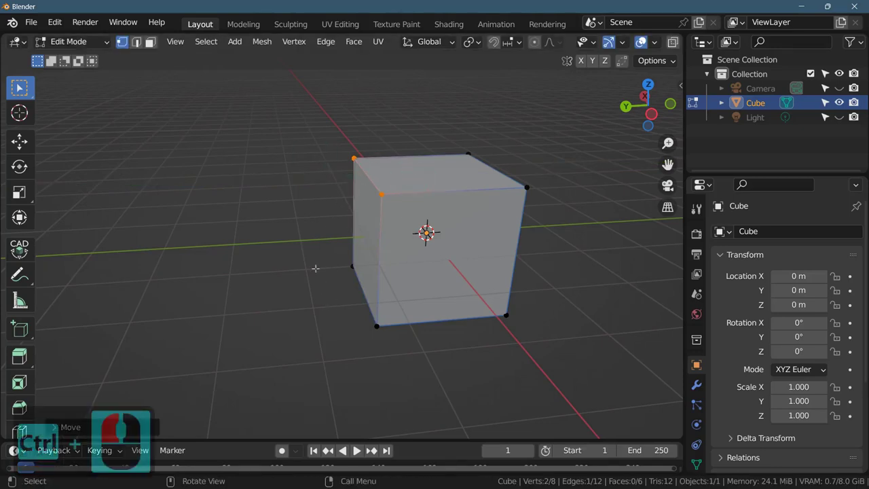
middle_drag(306, 254, 296, 170)
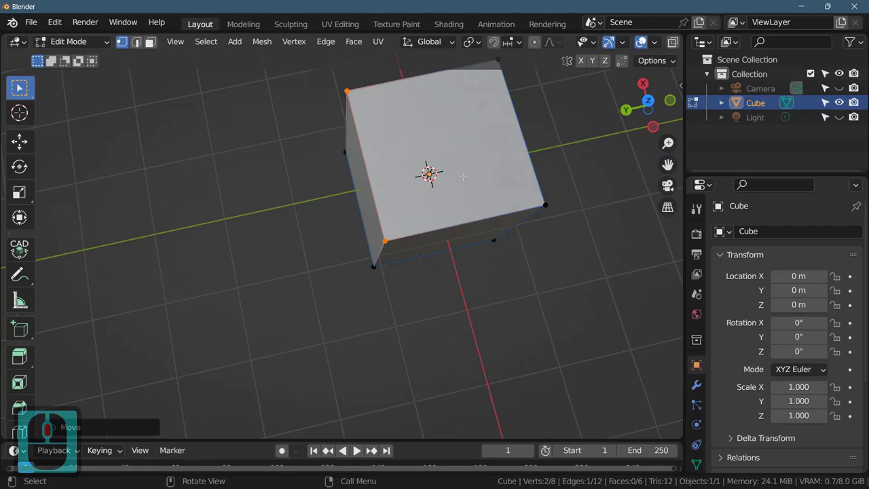
middle_drag(463, 176, 438, 82)
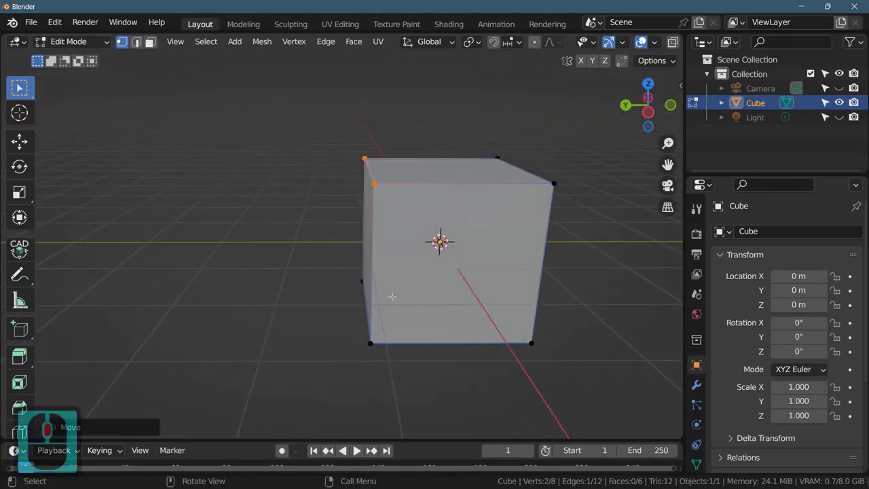
Step: Duplicate the selected top edge with Shift+D and place the copy up-left of the cube
middle_drag(353, 269, 497, 268)
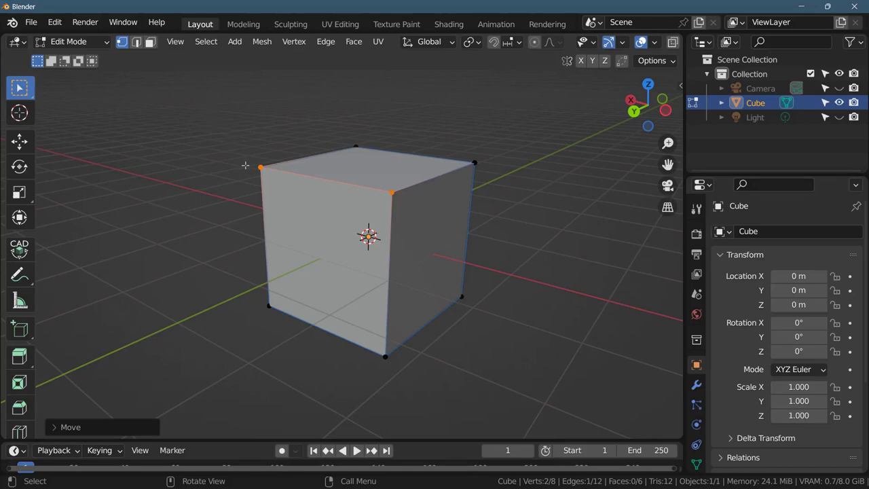
key(shift+d)
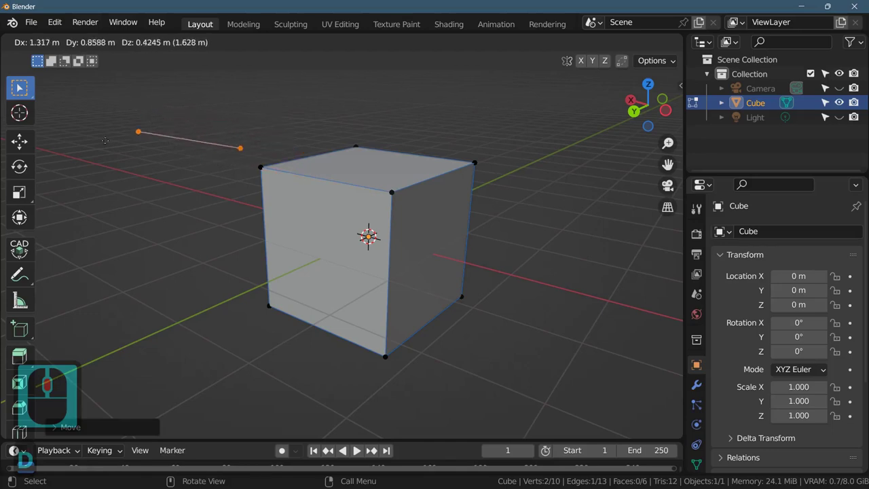
click(103, 109)
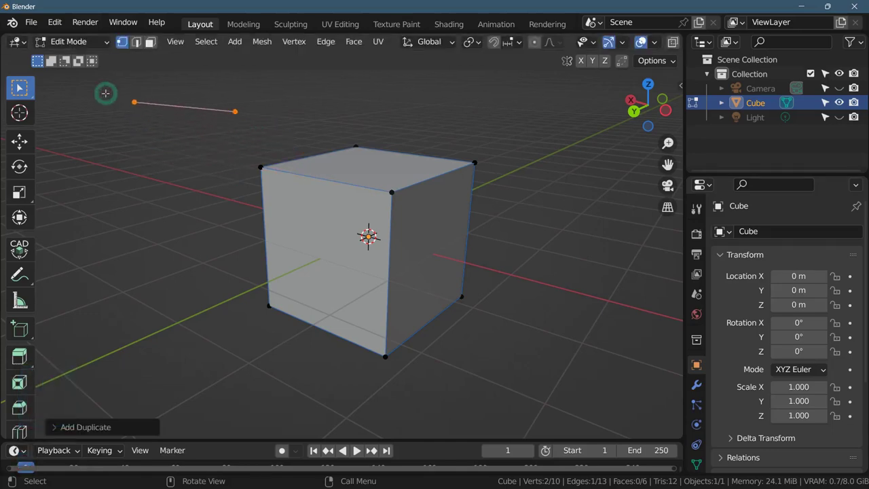
right_click(750, 106)
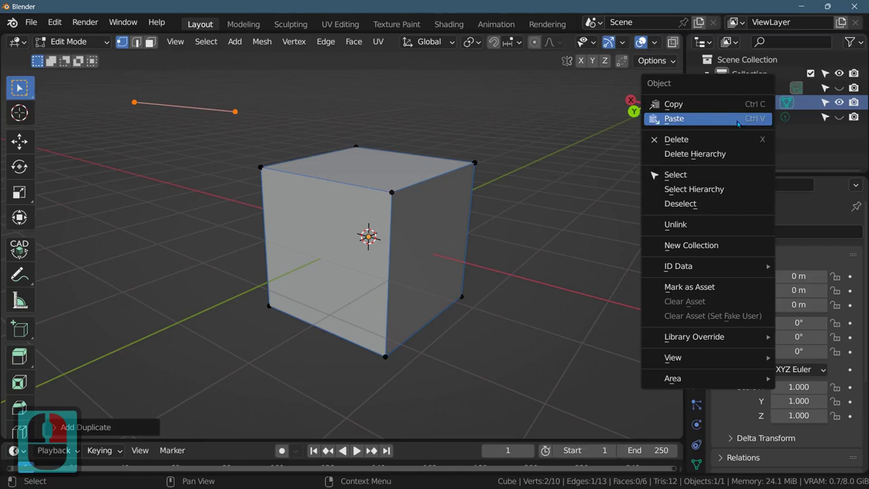
mouse_move(726, 364)
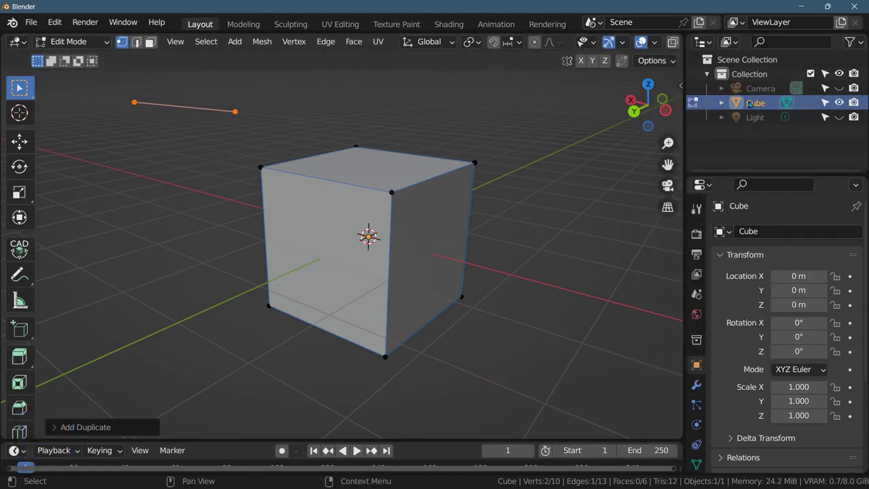
click(755, 103)
double_click(756, 103)
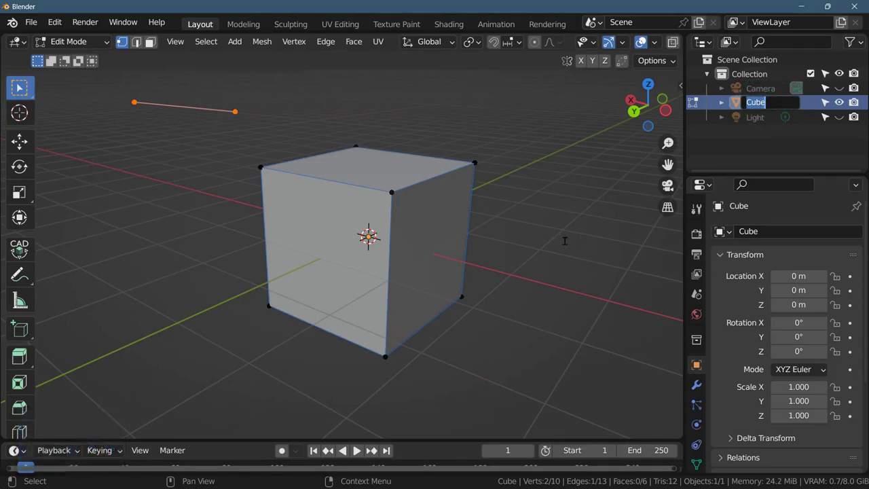
click(477, 201)
drag(100, 85, 272, 133)
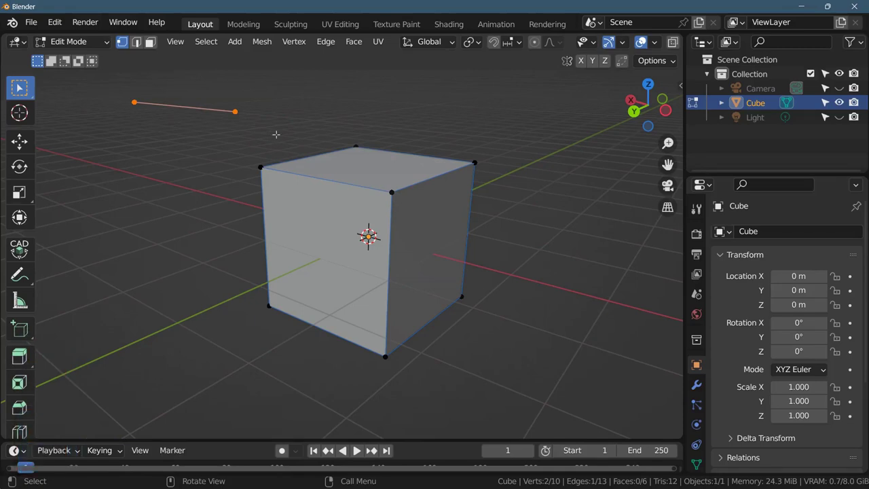
Step: Try deleting the floating edge via Edges and Only Edges & Faces, undoing the results
key(x)
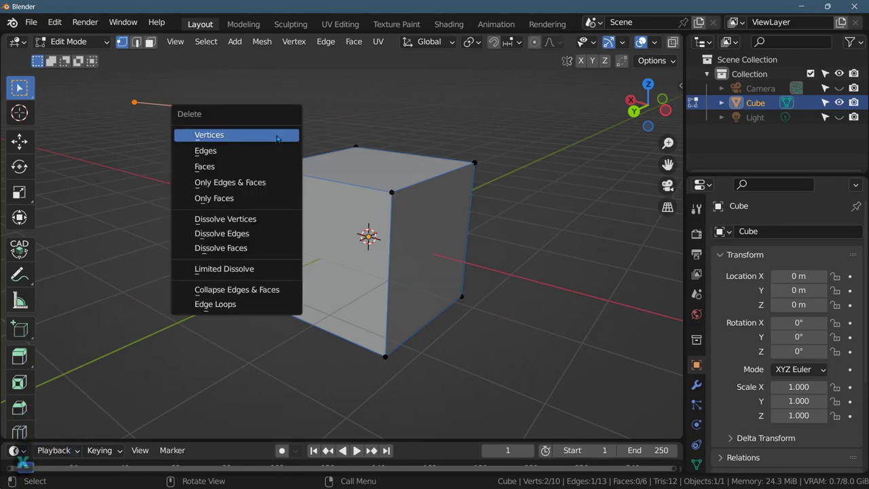
click(233, 151)
key(ctrl+z)
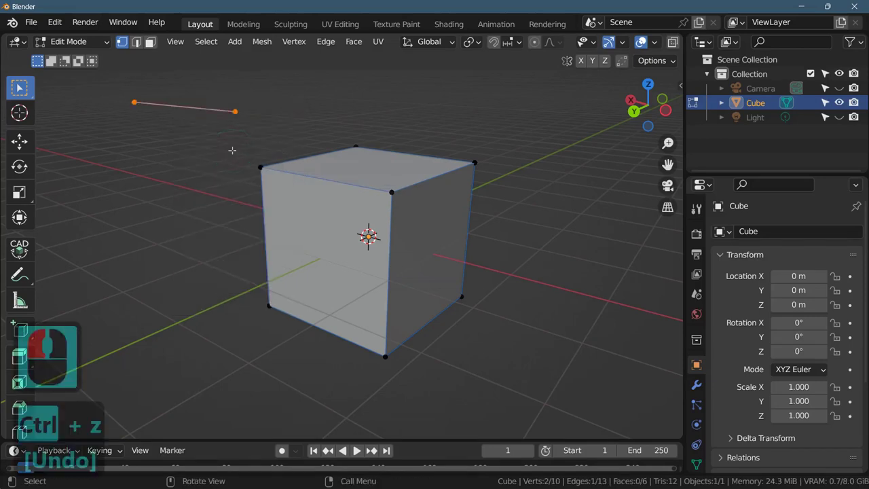
key(x)
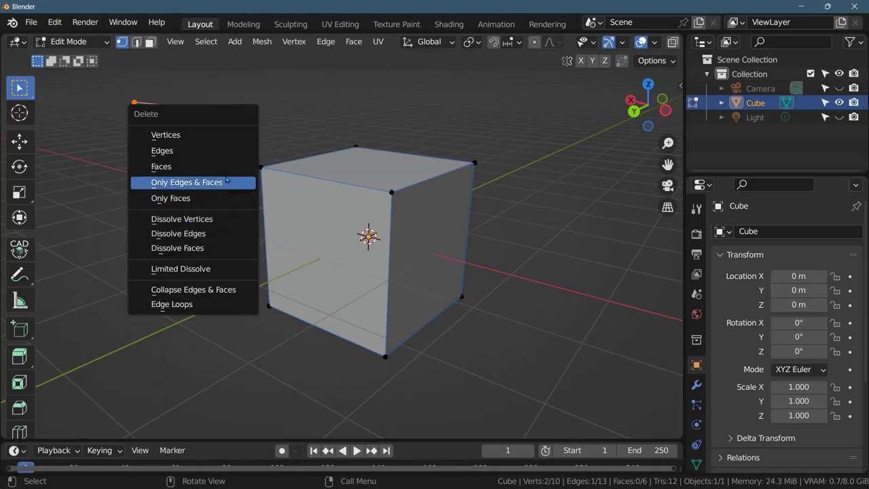
click(227, 183)
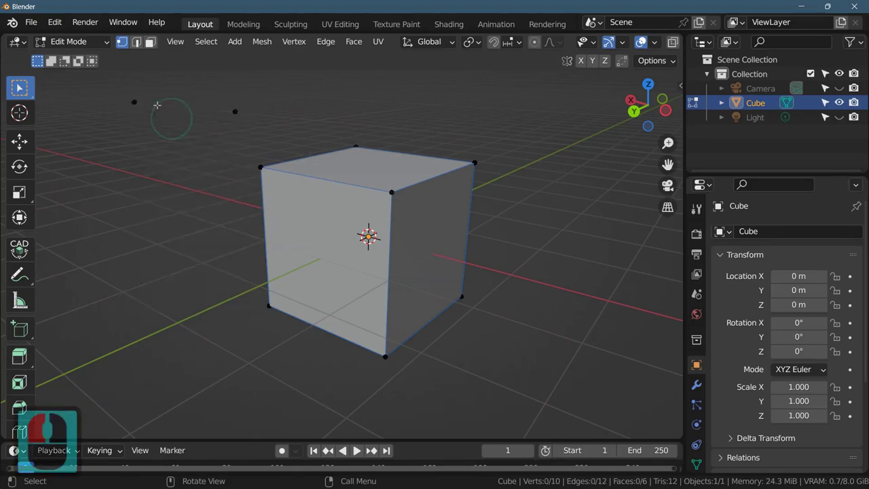
drag(103, 91, 281, 134)
key(x)
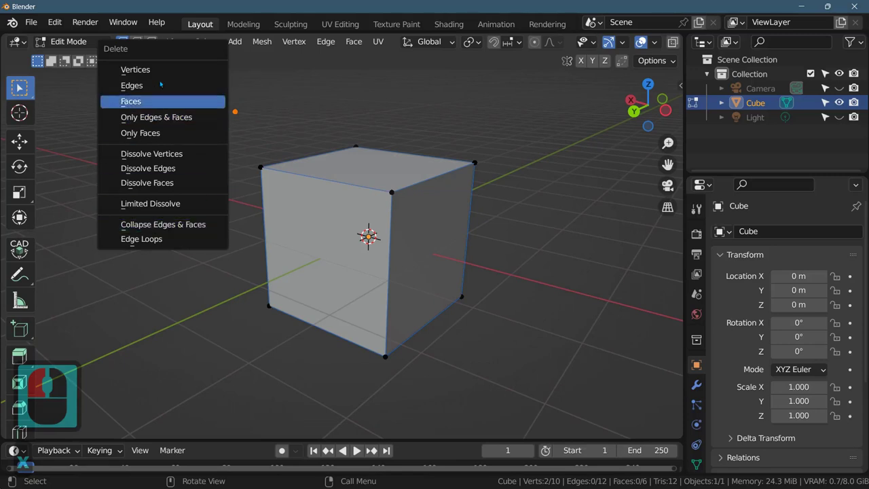
click(210, 117)
key(ctrl+z)
key(ctrl+z)
key(ctrl+z)
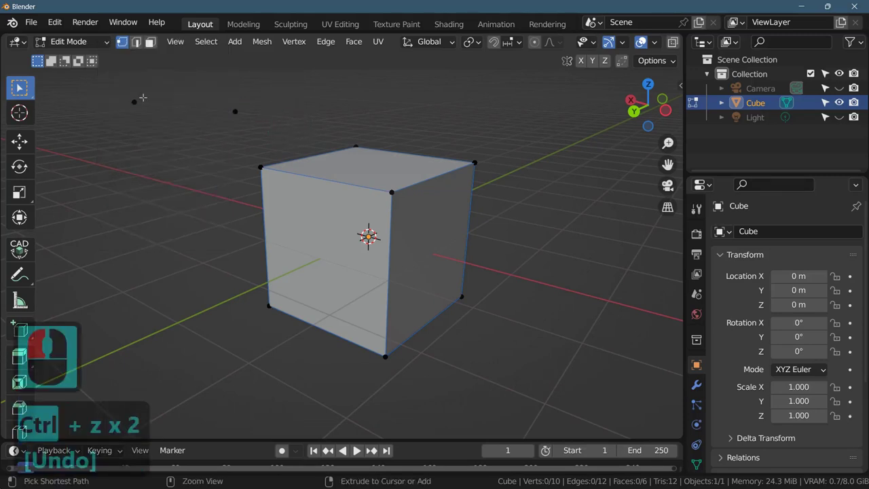
Step: Delete the floating edge's two vertices with the Vertices delete option
drag(112, 93, 298, 131)
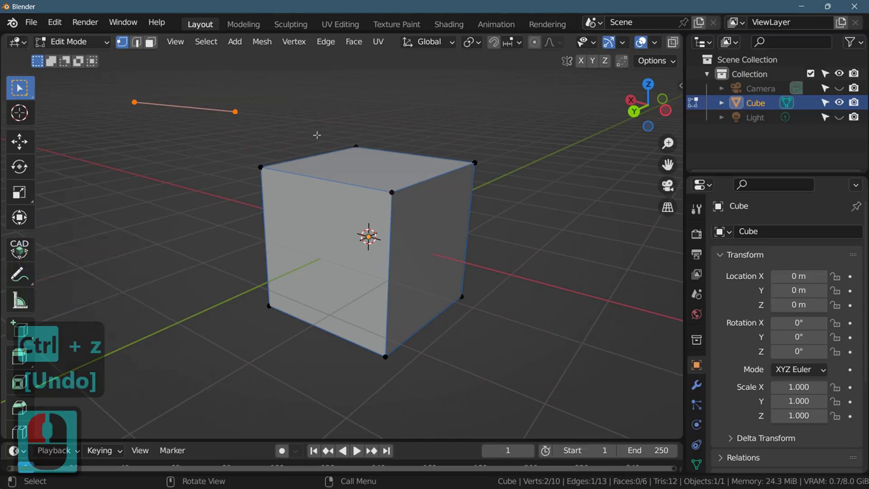
key(x)
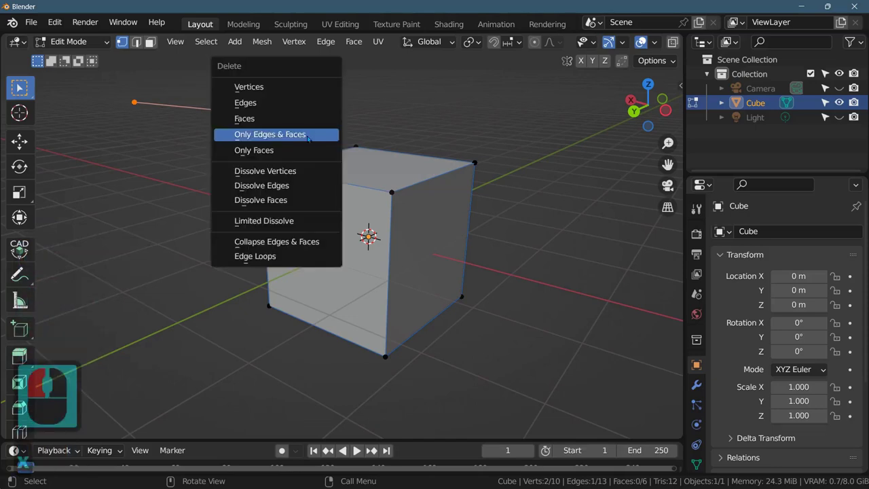
click(303, 87)
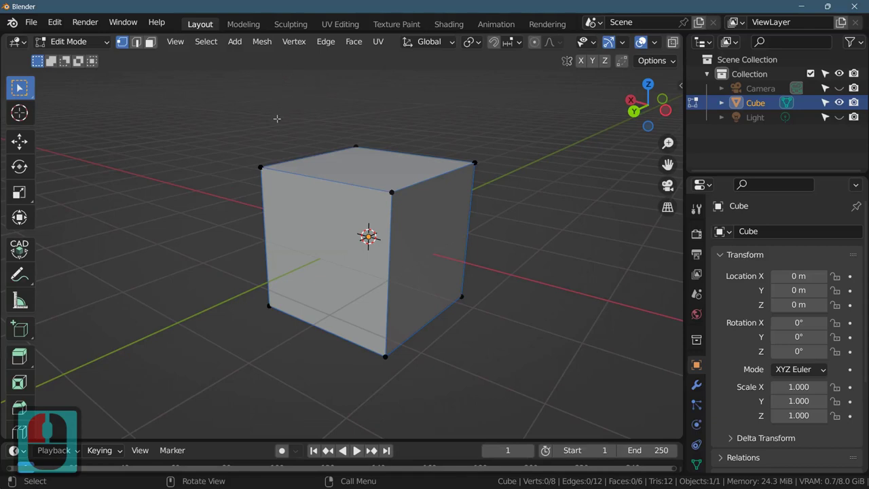
Step: Test deleting the cube's four top vertices, then undo to restore the top
drag(211, 129, 522, 205)
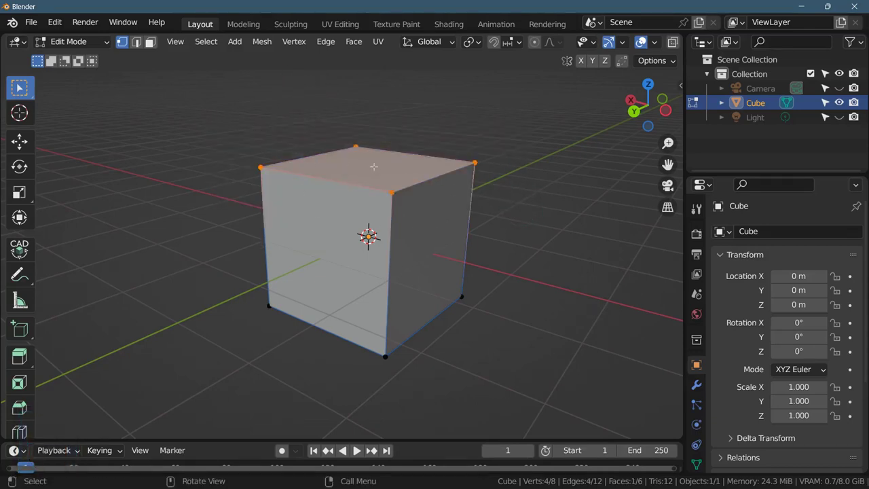
key(x)
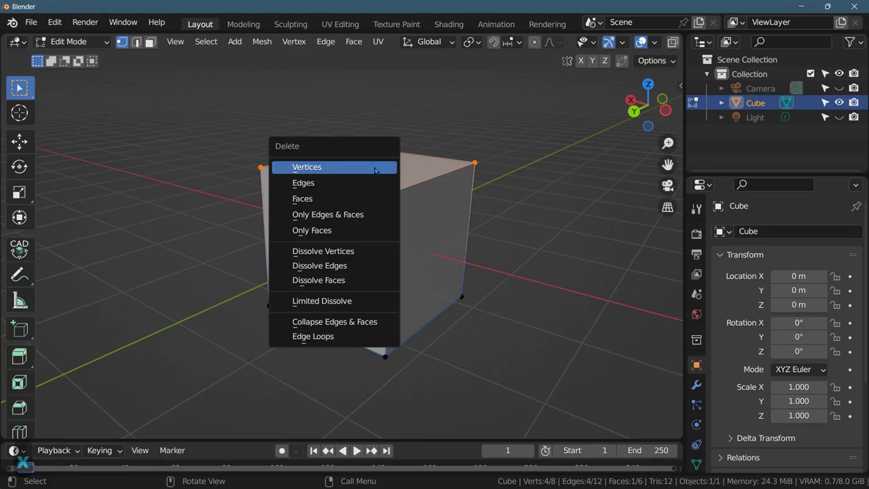
click(374, 168)
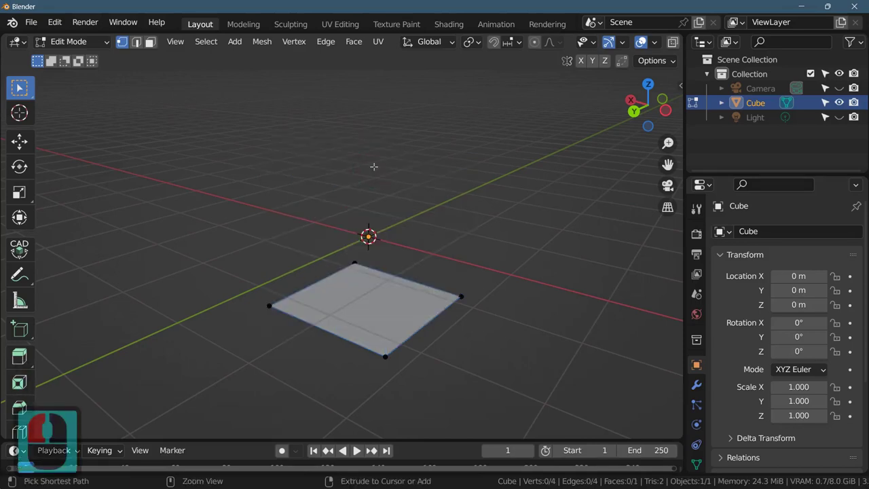
key(ctrl+z)
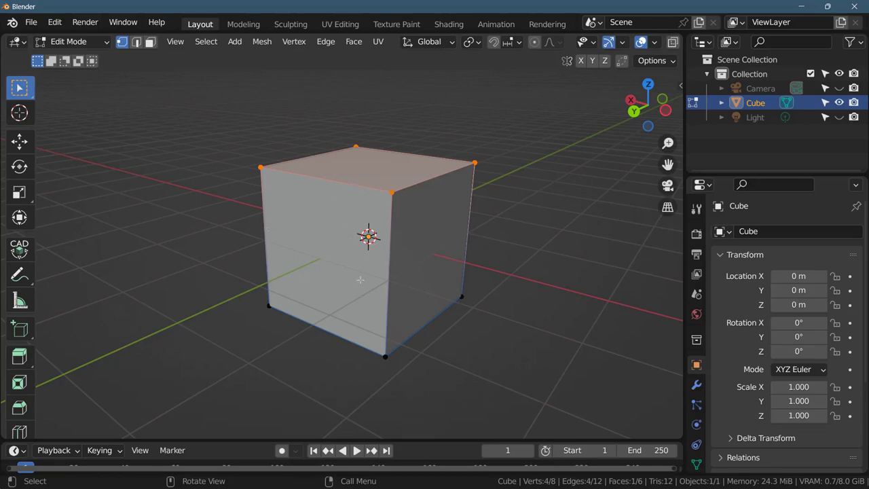
middle_drag(348, 300, 331, 161)
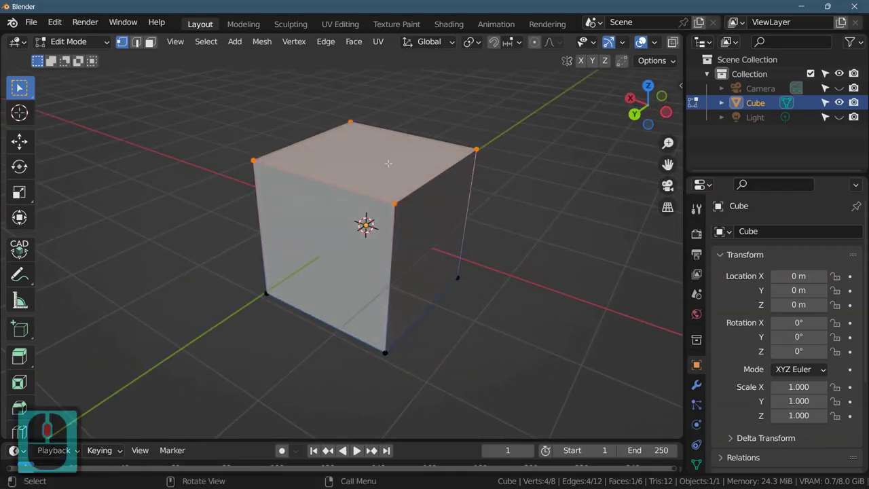
Step: Try deleting the top face, then the top's edges and faces, undoing each
key(x)
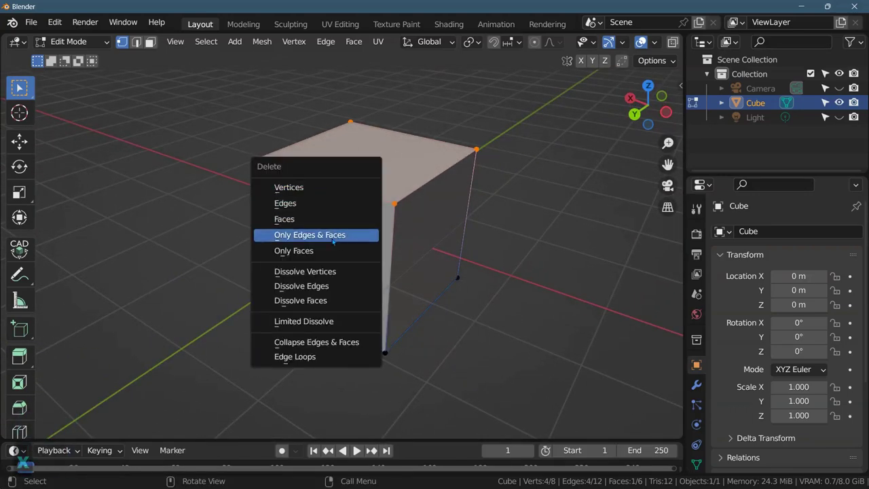
click(297, 252)
mouse_move(495, 184)
middle_down()
mouse_move(520, 264)
mouse_move(516, 245)
mouse_move(531, 252)
mouse_move(481, 192)
middle_up()
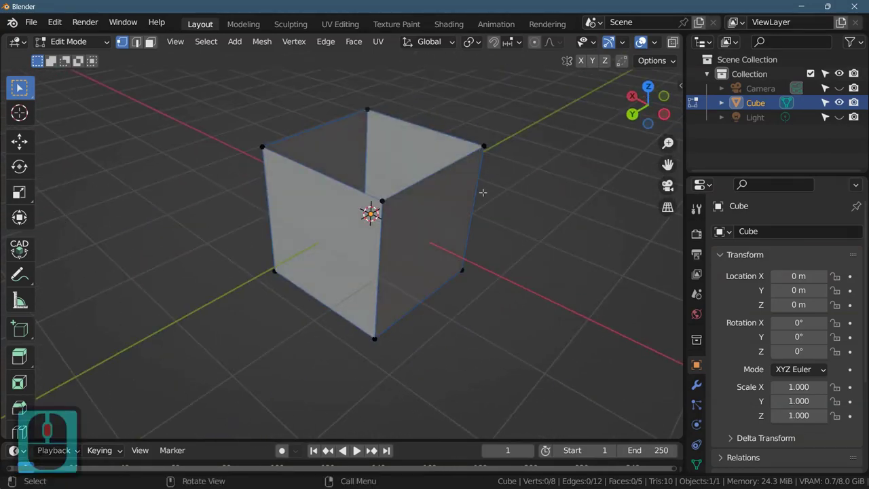
key(ctrl+z)
key(x)
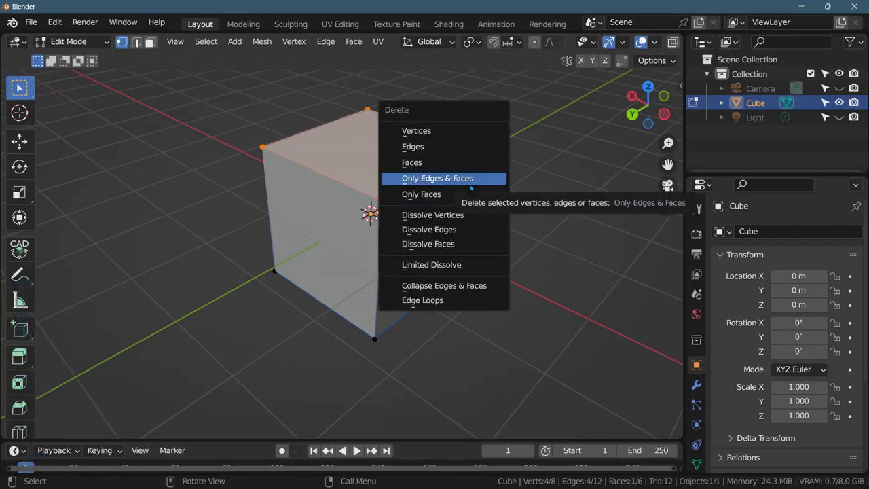
click(470, 183)
middle_drag(470, 185, 465, 184)
middle_drag(479, 244, 541, 208)
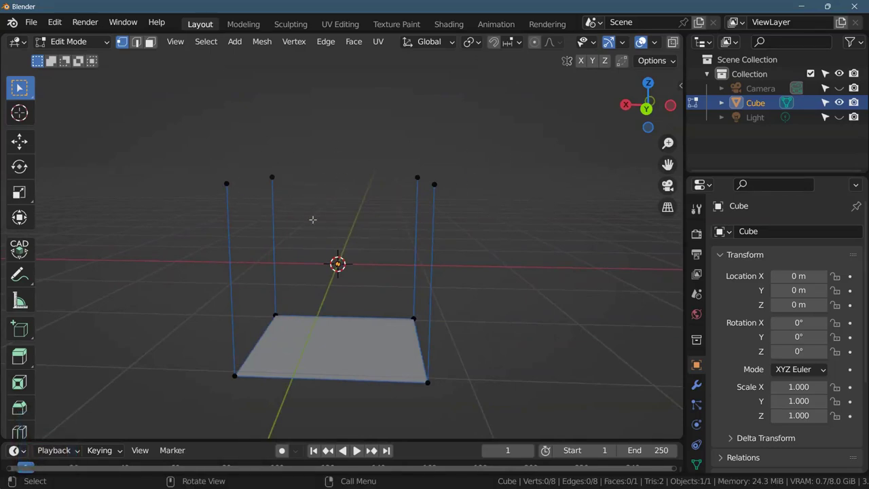
key(ctrl+z)
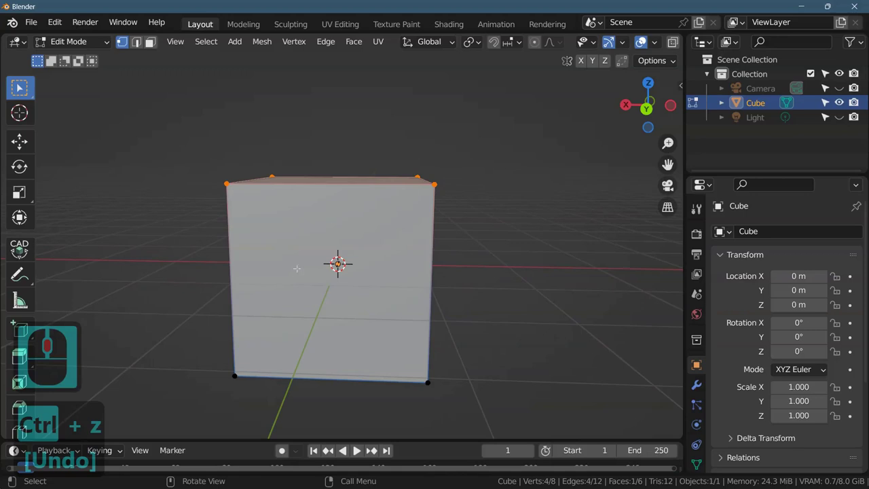
Step: Delete the top-front edge with Only Edges & Faces, leaving 4 faces
click(333, 175)
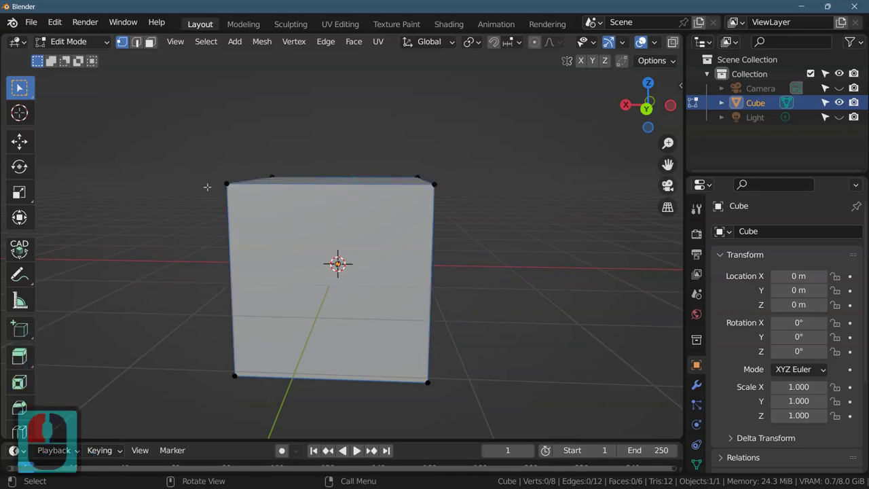
drag(198, 183, 464, 193)
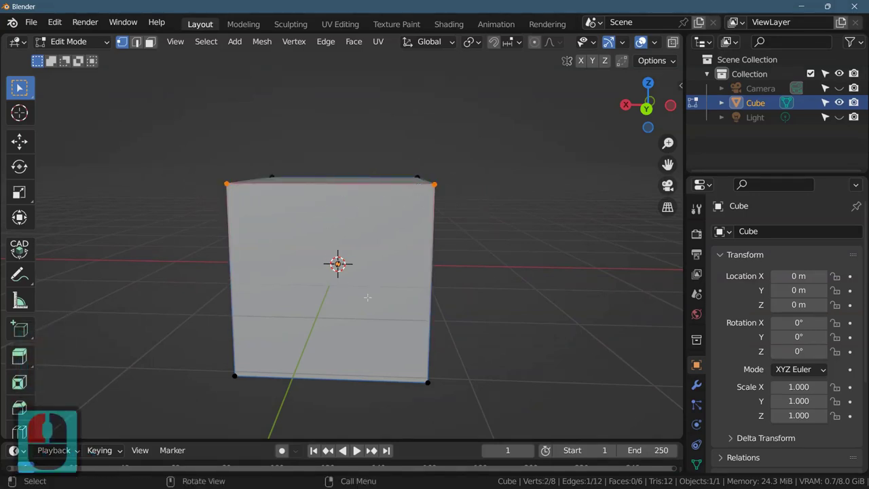
key(x)
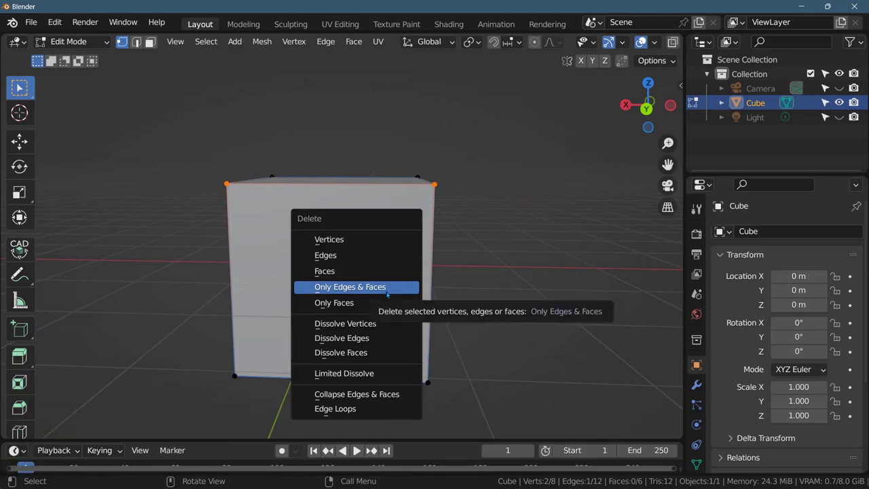
click(387, 292)
middle_drag(533, 242, 511, 266)
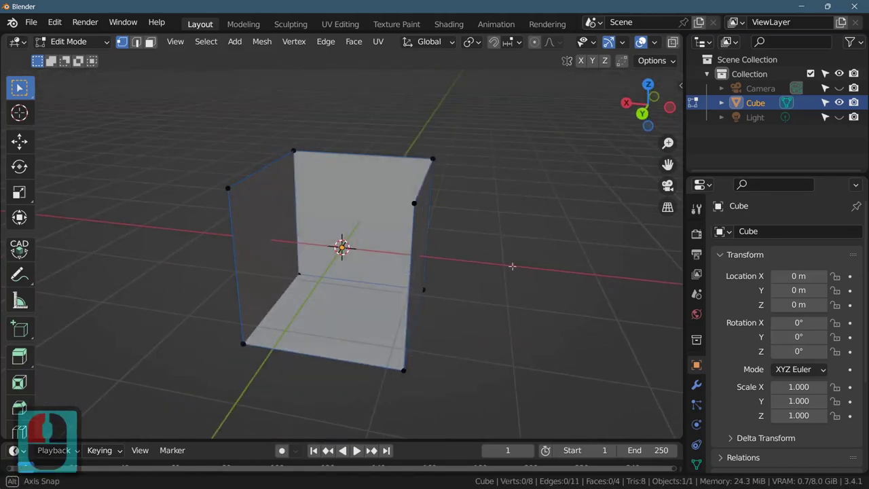
scroll(482, 257, up, 2)
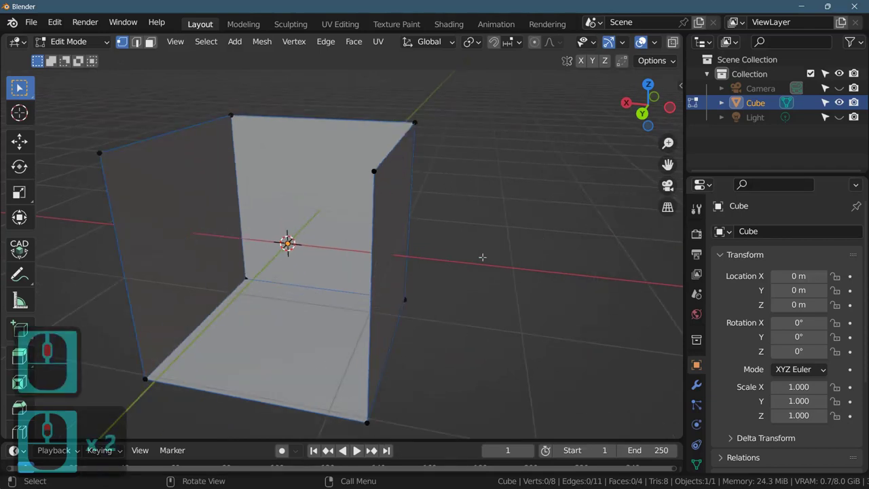
Step: Connect the two upper front corner vertices with a new edge
scroll(482, 256, down, 2)
shift+middle_drag(483, 258, 568, 289)
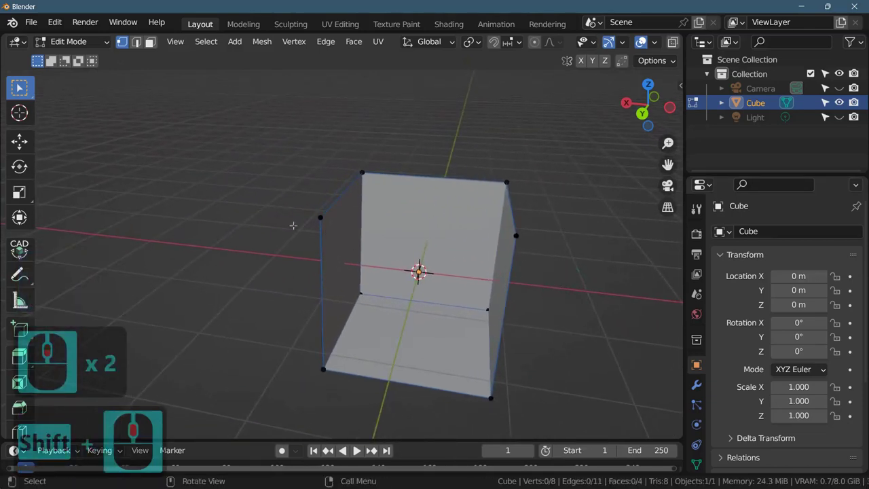
drag(289, 206, 539, 257)
middle_drag(495, 270, 533, 268)
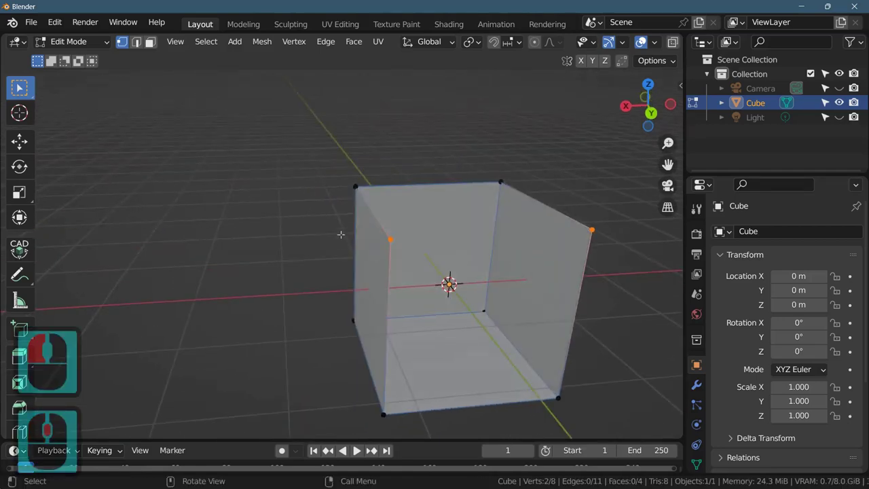
shift+middle_drag(605, 290, 434, 325)
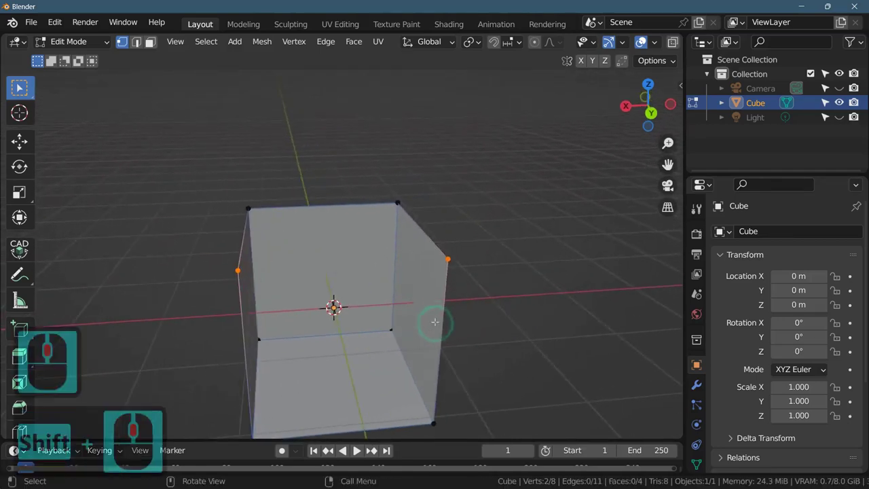
key(f)
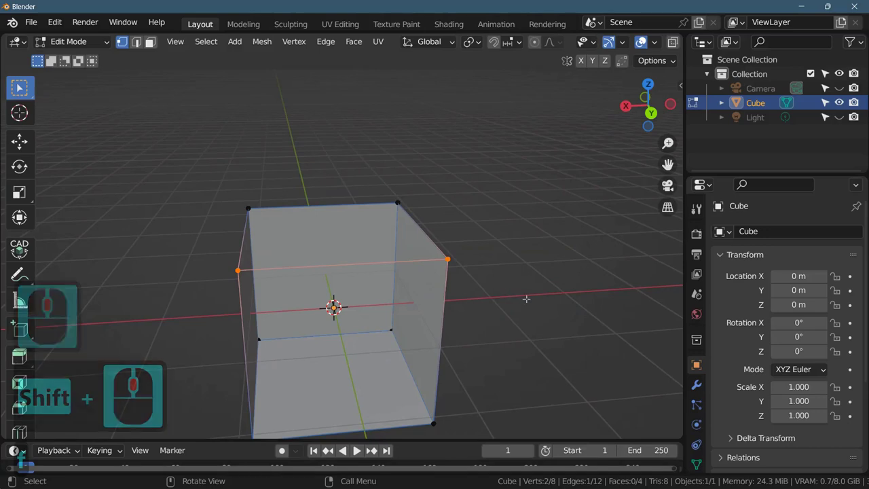
Step: Select the four top corner vertices of the open cube
middle_drag(387, 331, 367, 305)
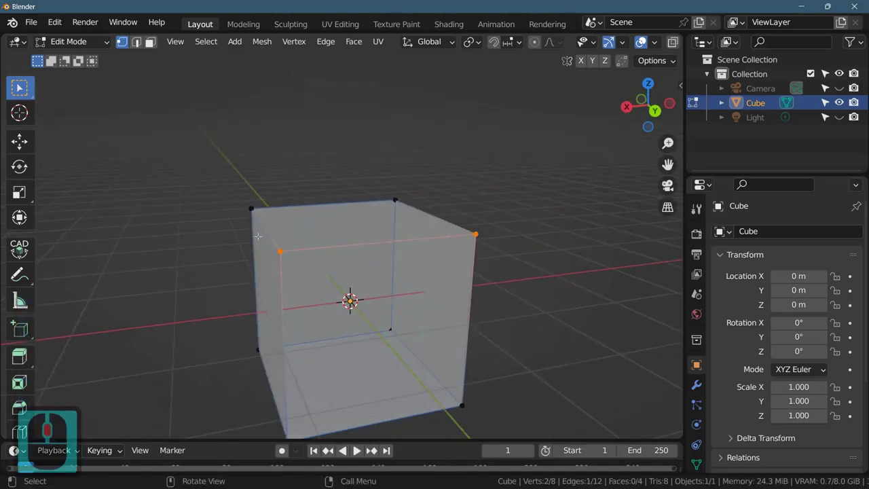
click(286, 252)
drag(469, 221, 494, 242)
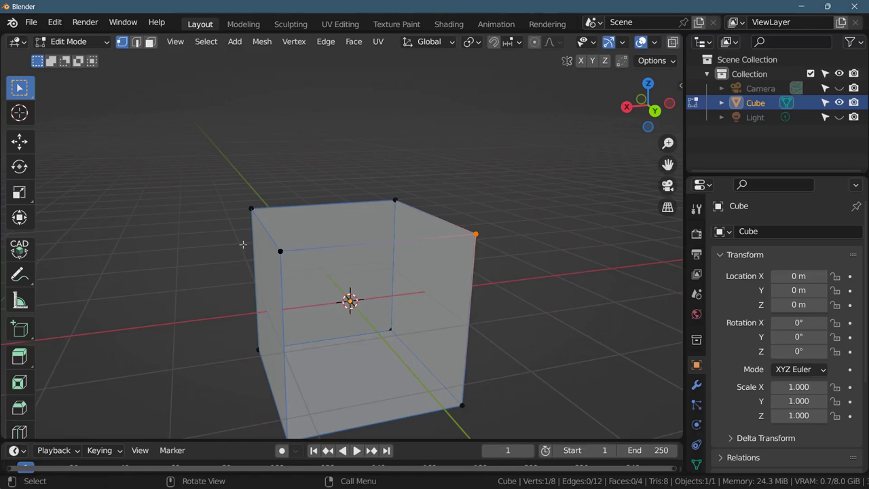
drag(243, 244, 524, 252)
middle_drag(496, 248, 450, 254)
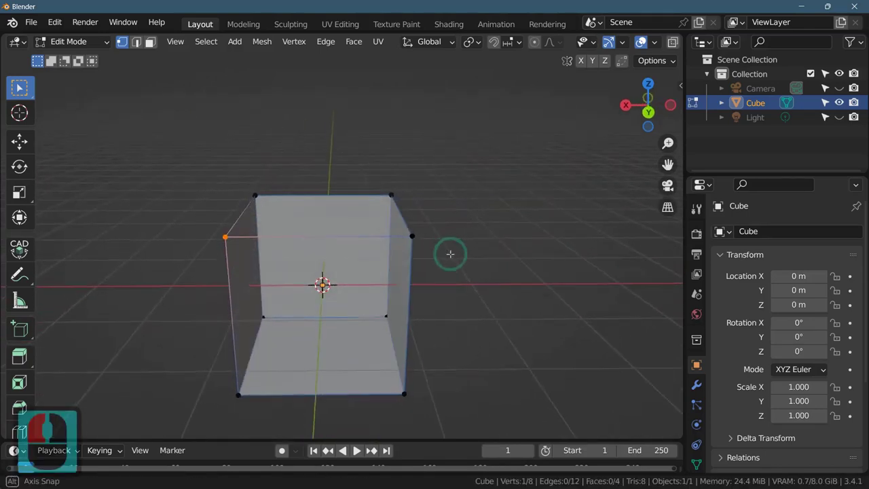
drag(175, 234, 464, 247)
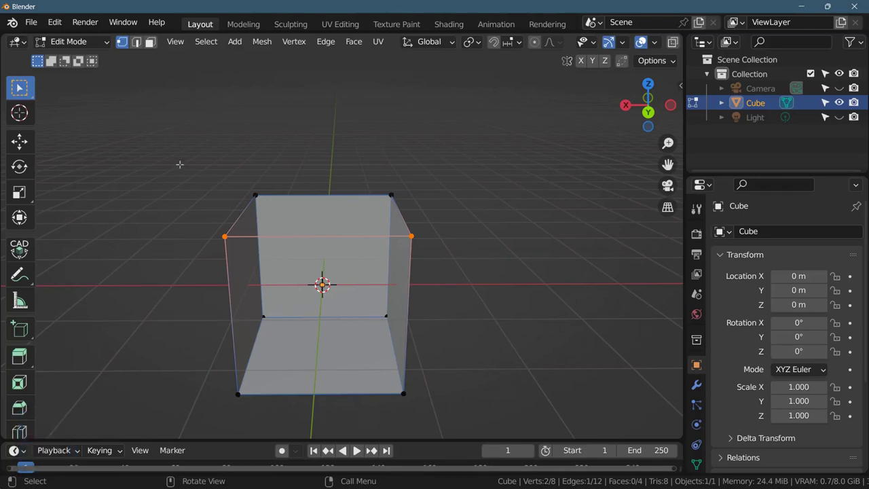
middle_drag(301, 319, 258, 285)
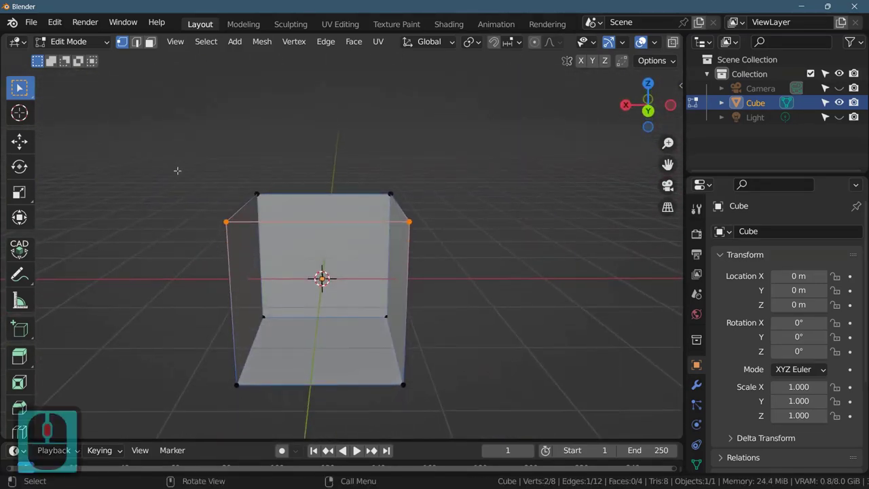
drag(174, 159, 463, 233)
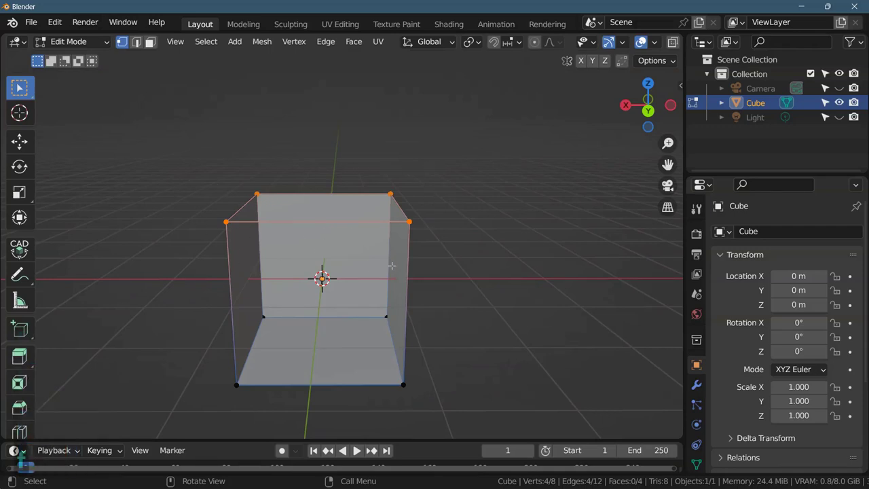
Step: Fill the top face from the four top vertices, then select all and fill the open front
key(f)
middle_drag(500, 317, 448, 271)
drag(137, 133, 475, 385)
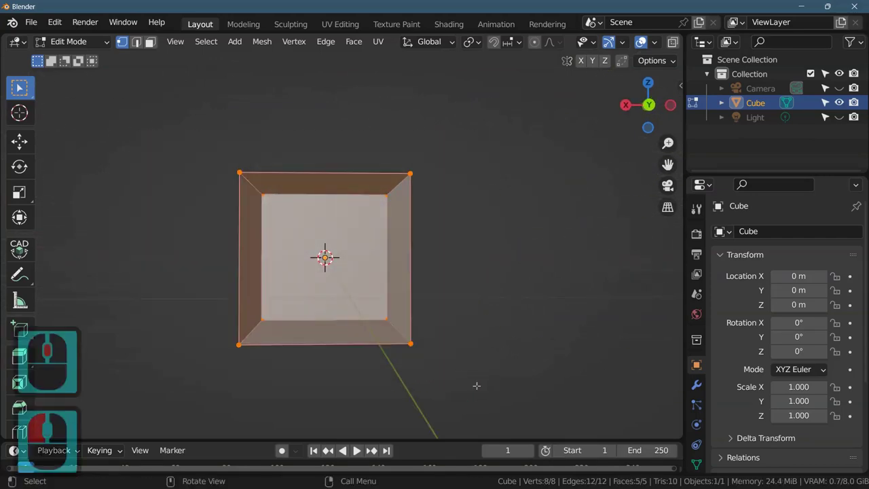
scroll(478, 375, up, 2)
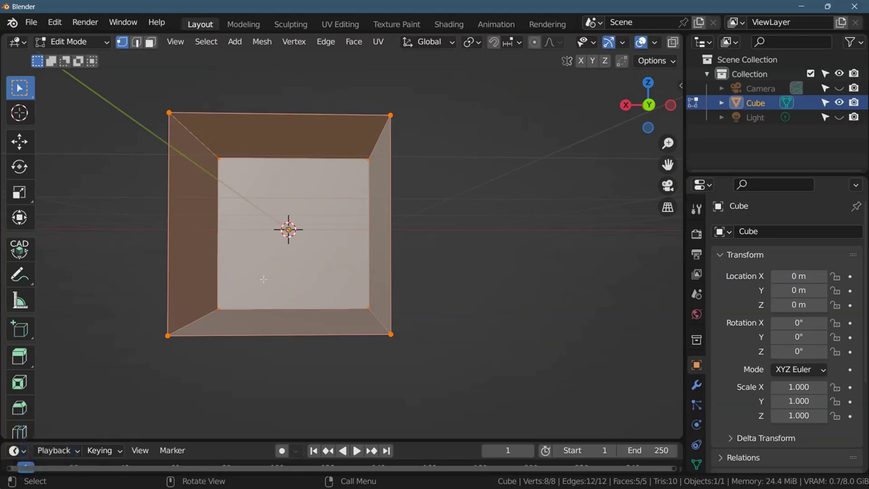
key(f)
Step: Orbit around the cube to inspect the refilled faces
mouse_move(246, 300)
middle_down()
mouse_move(389, 299)
mouse_move(245, 302)
middle_up()
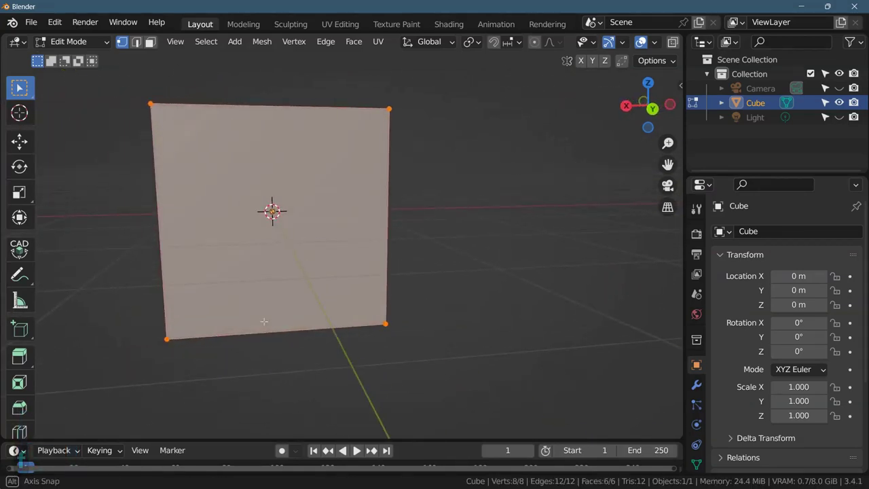
middle_click(639, 484)
middle_click(641, 484)
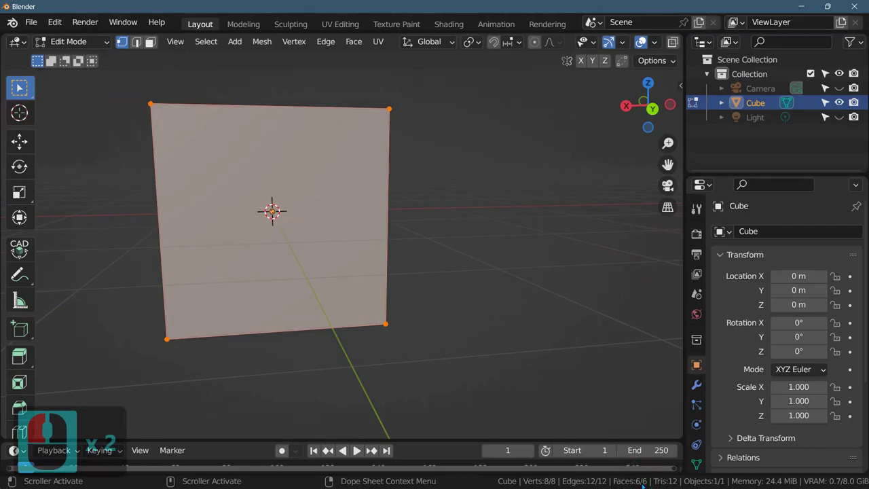
middle_drag(424, 240, 482, 215)
Step: Undo the last fill and select the four corner vertices of the open right side
key(ctrl+z)
drag(354, 81, 458, 370)
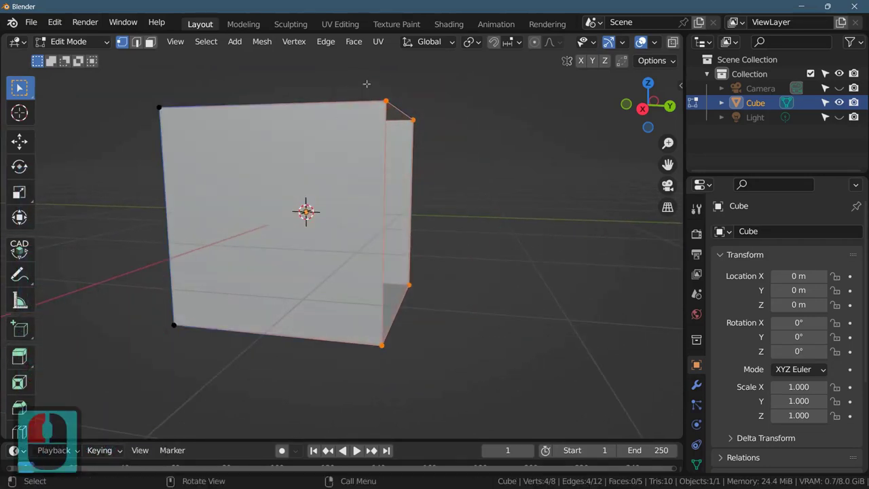
drag(367, 83, 429, 309)
click(378, 92)
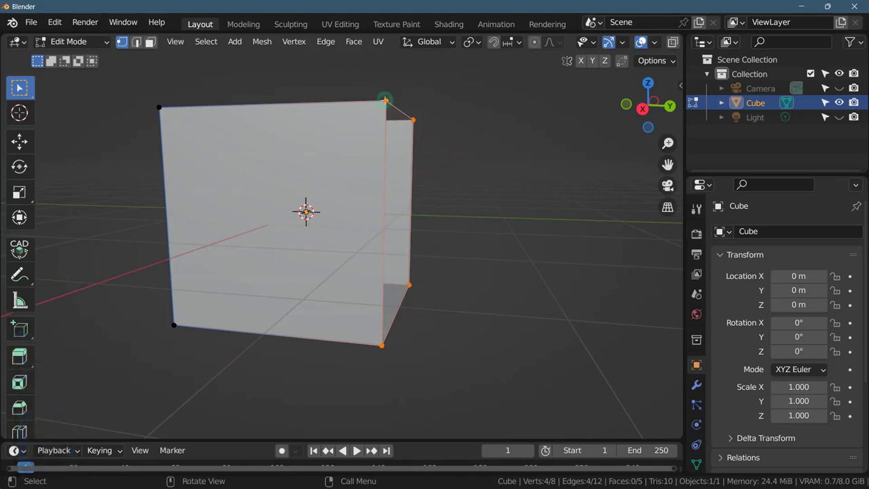
shift+click(414, 119)
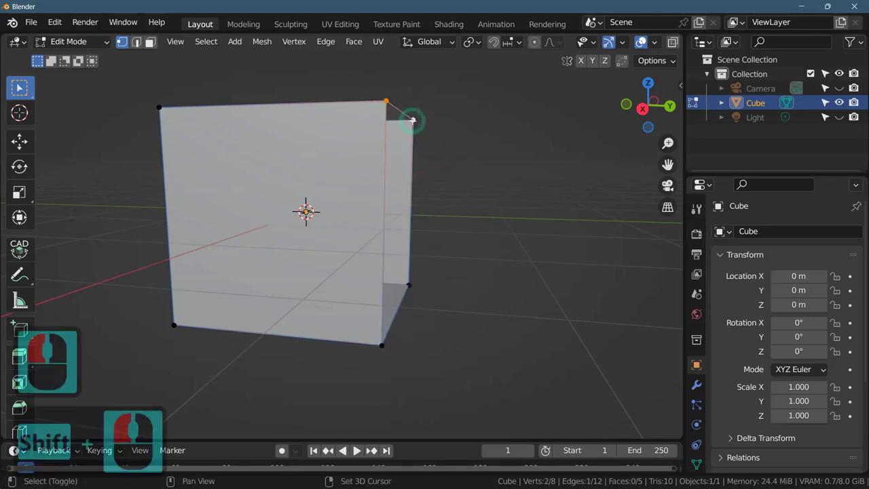
shift+click(408, 286)
shift+click(381, 345)
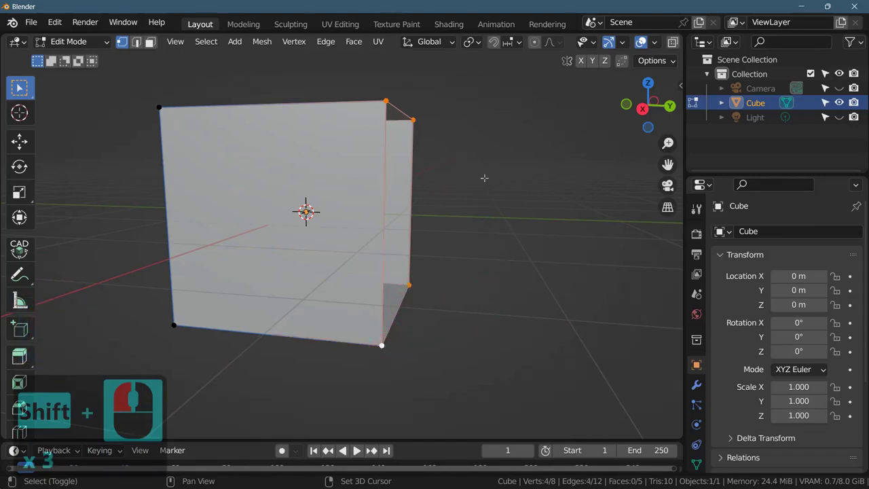
Step: Fill the missing side face across the four corners, then select the top front-right vertex
shift+click(173, 324)
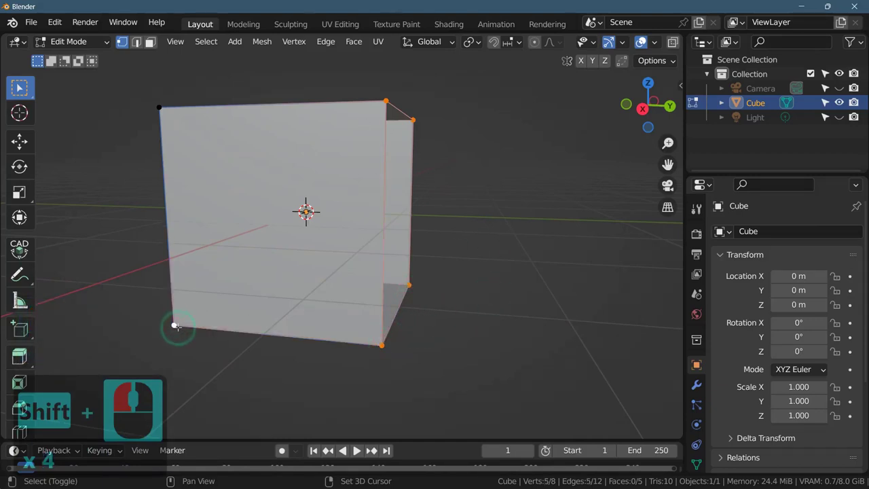
shift+click(174, 324)
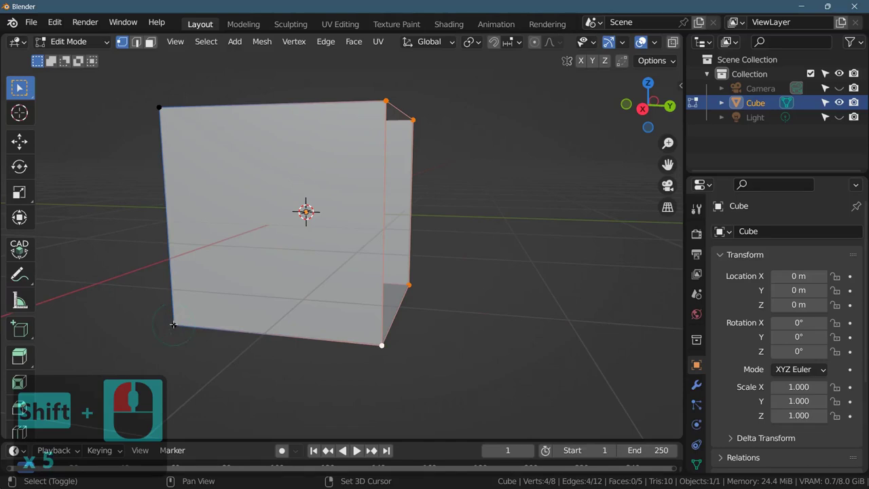
shift+click(174, 324)
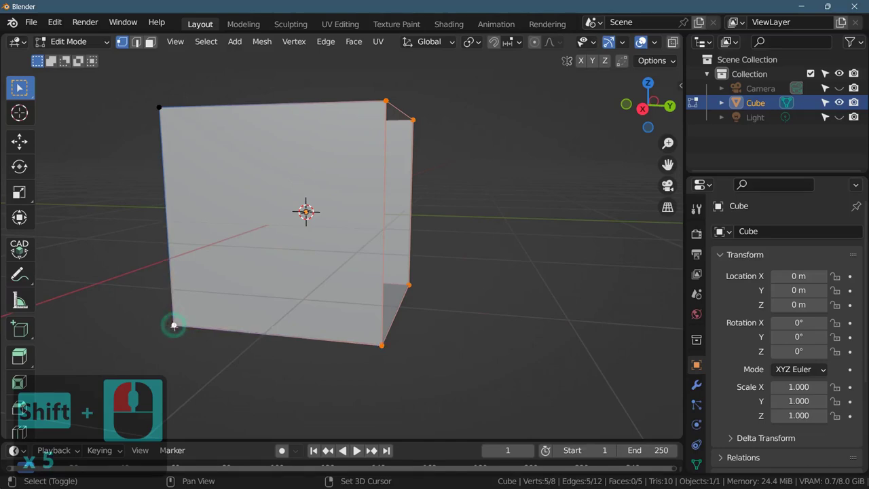
shift+click(175, 325)
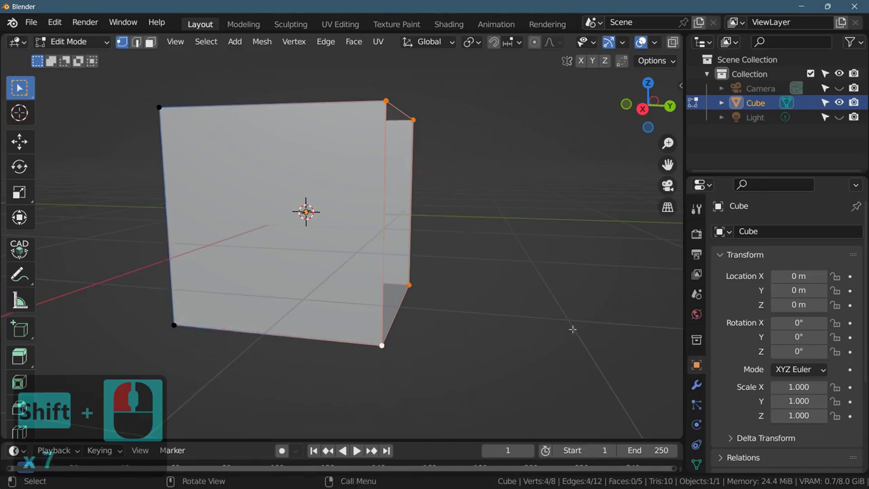
middle_drag(570, 327, 539, 316)
key(f)
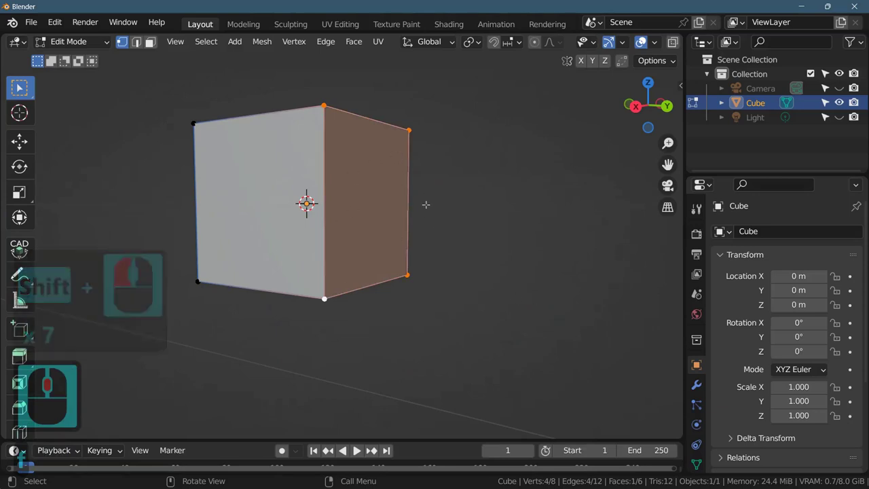
shift+middle_drag(509, 181, 400, 188)
click(454, 247)
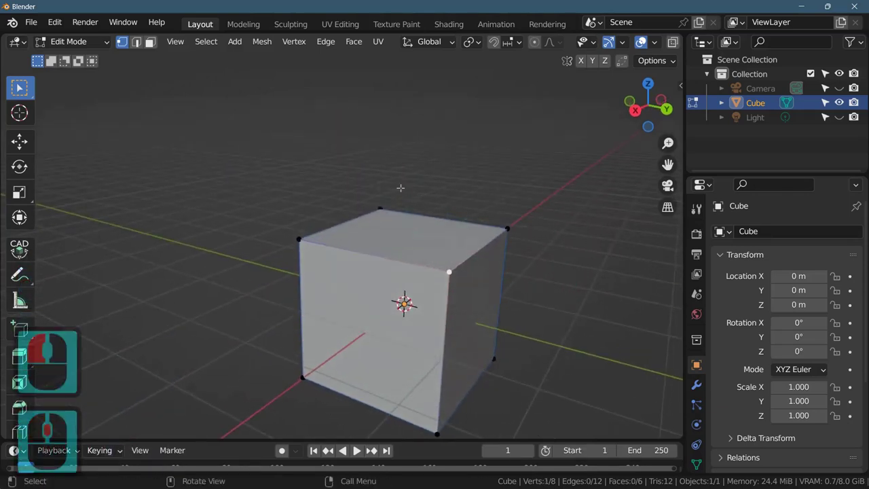
Step: Add the top back-right vertex so both ends of the top-right edge are selected
shift+click(507, 229)
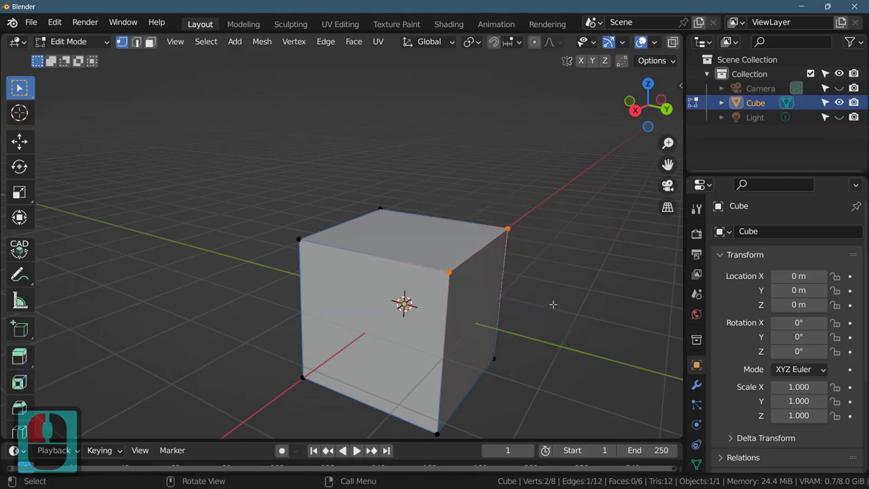